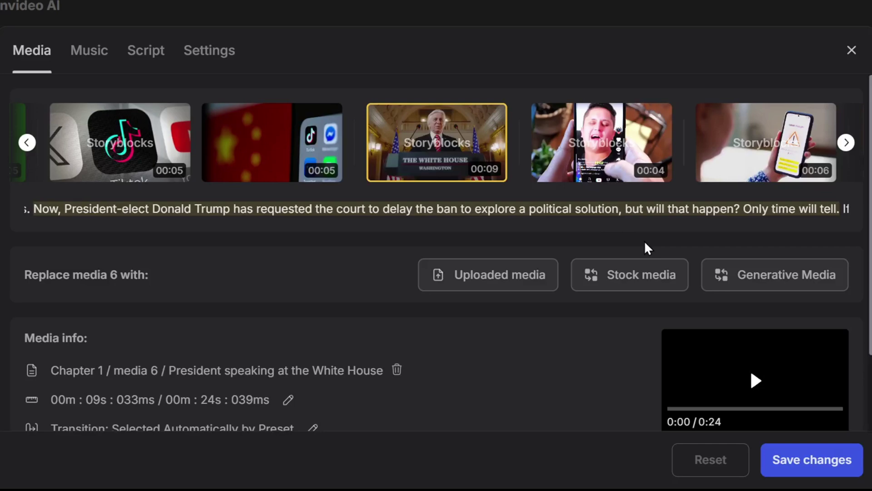
- Browse the Storyblocks/Pexels stock clips, including TikTok smartphone footage, that could replace media 6's White House clip
click(645, 286)
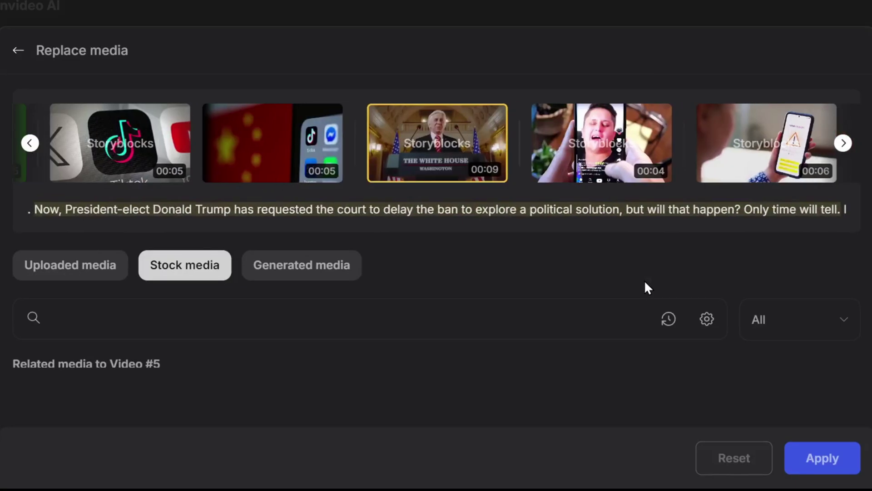
scroll(585, 304, down, 5)
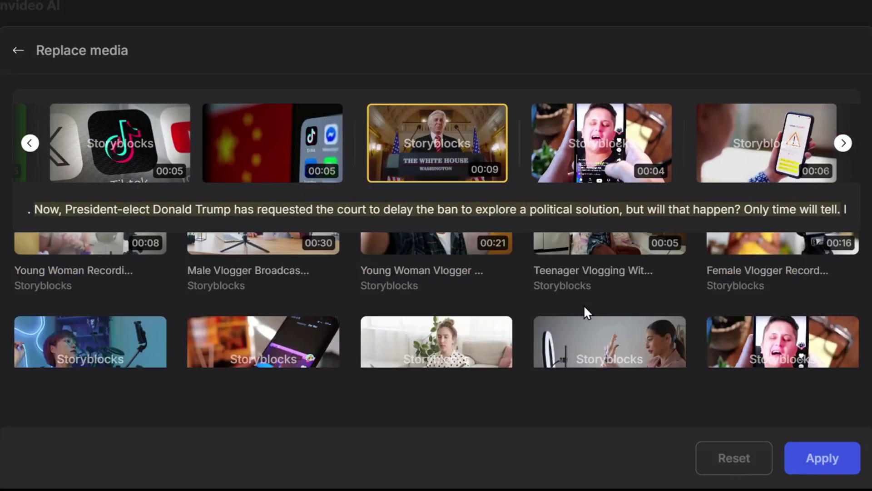
scroll(584, 304, down, 2)
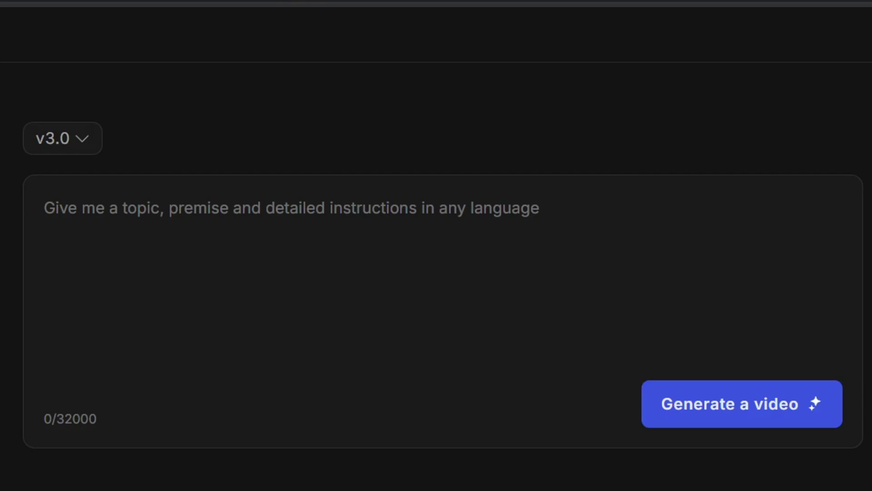
- Start a new video prompt beginning 'Crea' and scroll down to the trending searches table
text(Crea)
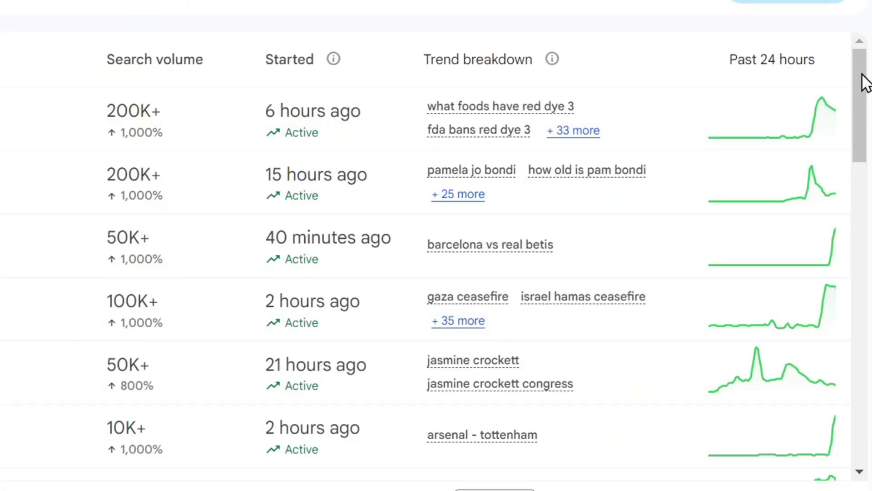
drag(866, 82, 868, 238)
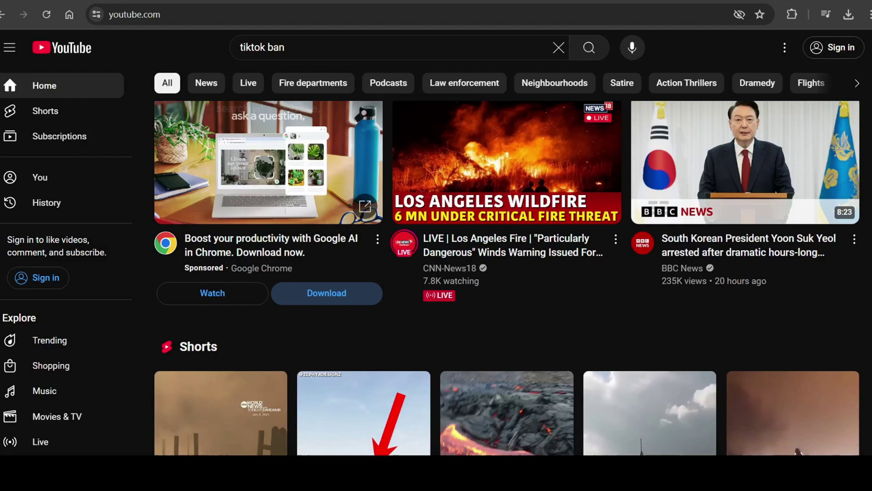
- Scroll down through the YouTube home feed
scroll(506, 277, down, 12)
scroll(507, 277, down, 5)
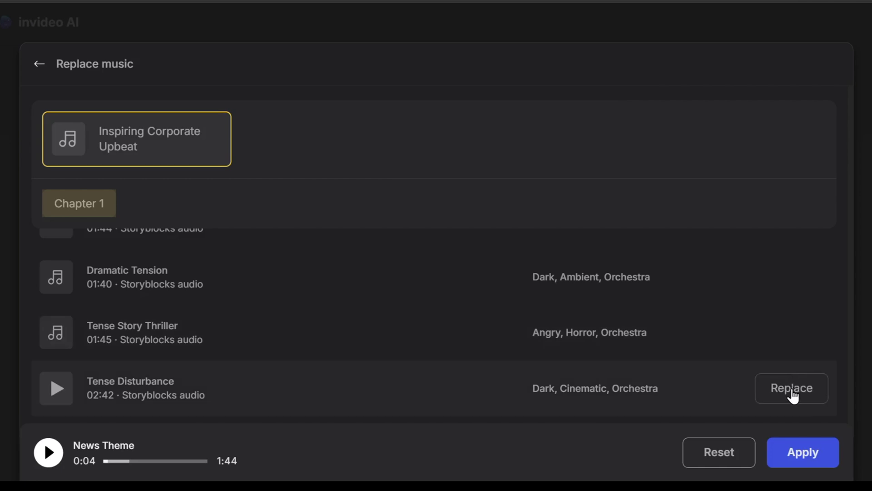
- Replace Chapter 1's Inspiring Corporate Upbeat track with Tense Disturbance and apply it
click(791, 390)
scroll(711, 325, up, 3)
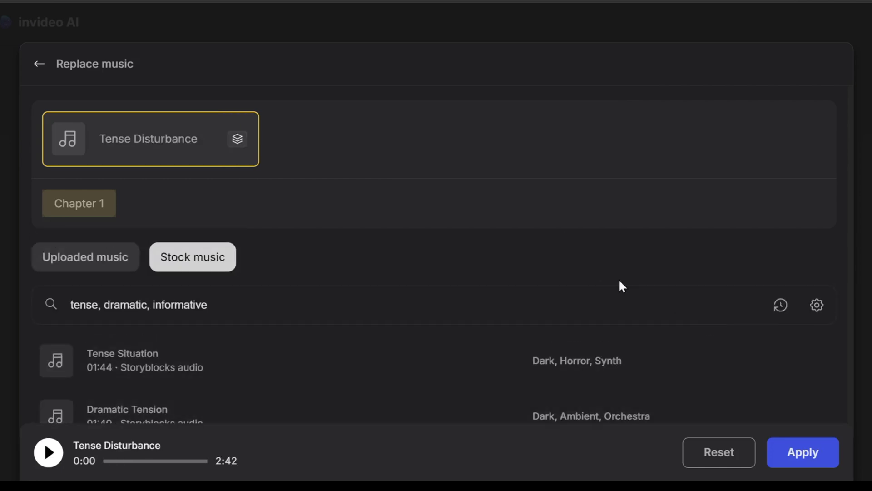
click(803, 453)
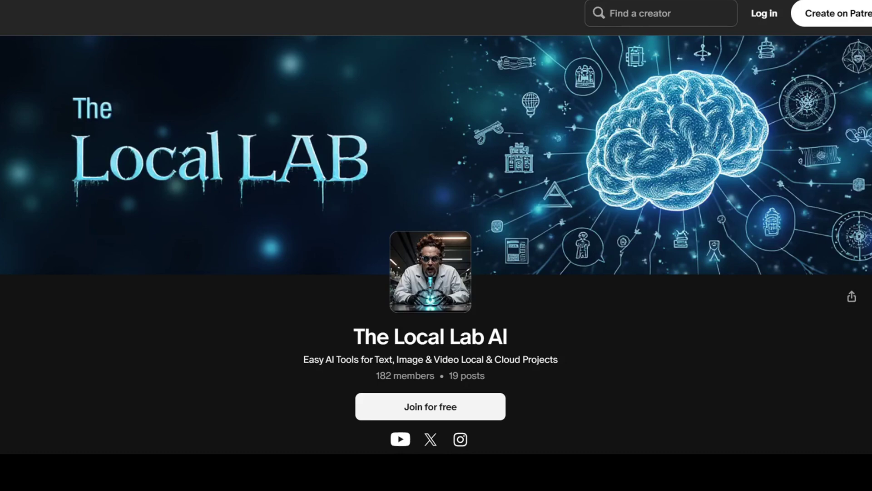
- Scroll down The Local Lab AI's Patreon page past the membership tiers to the recent posts
scroll(436, 245, down, 4)
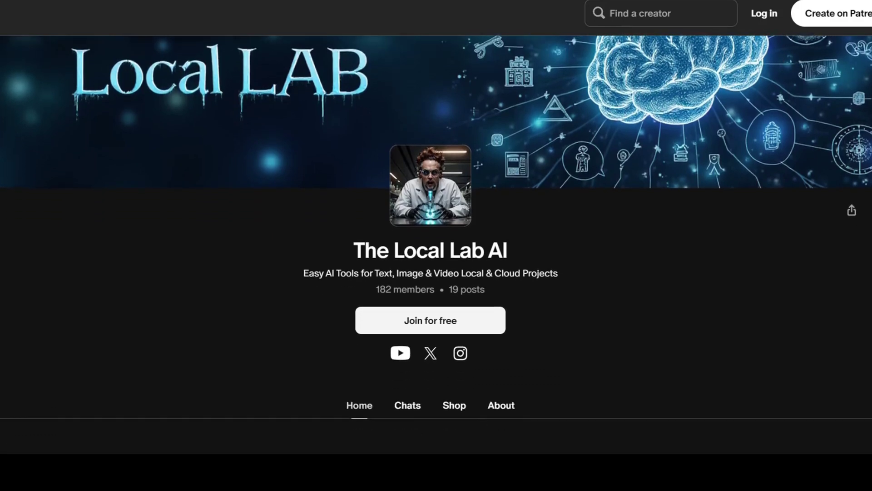
scroll(436, 245, down, 6)
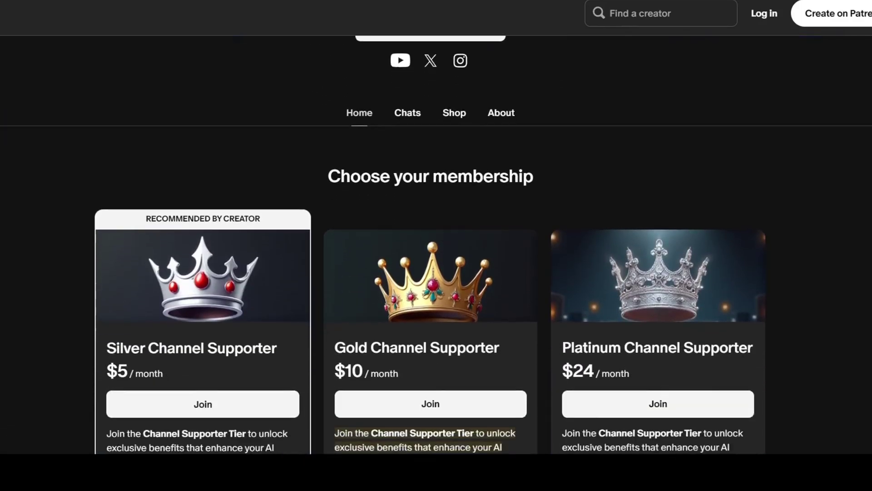
scroll(437, 245, down, 15)
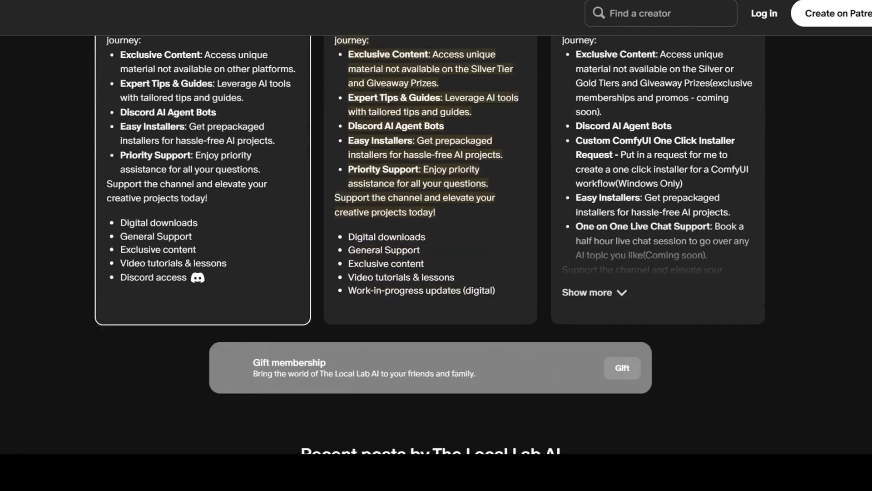
scroll(437, 245, down, 1)
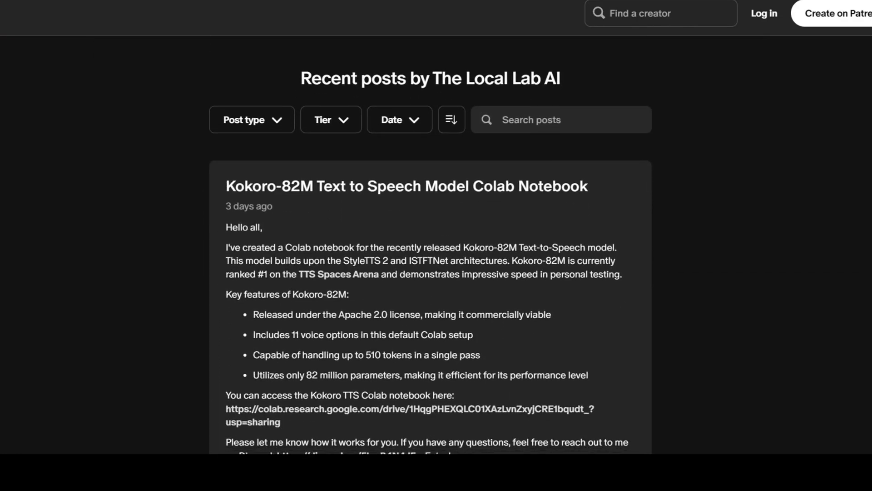
scroll(826, 264, down, 7)
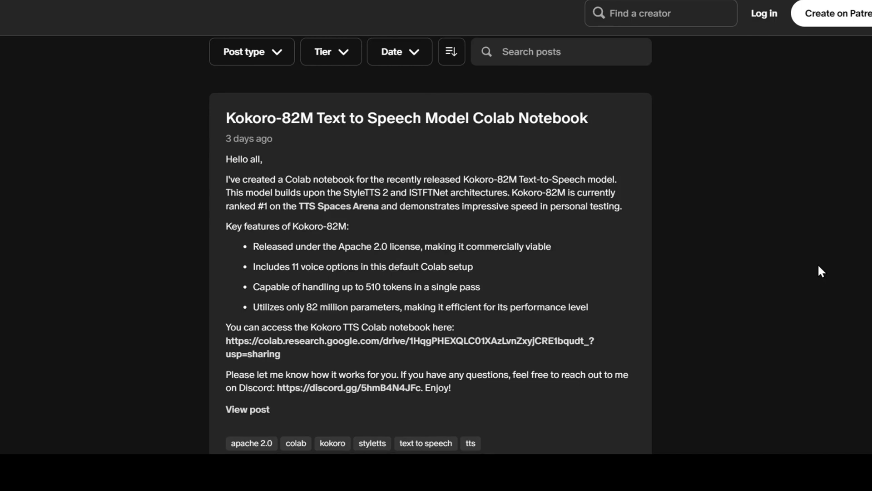
scroll(819, 270, down, 5)
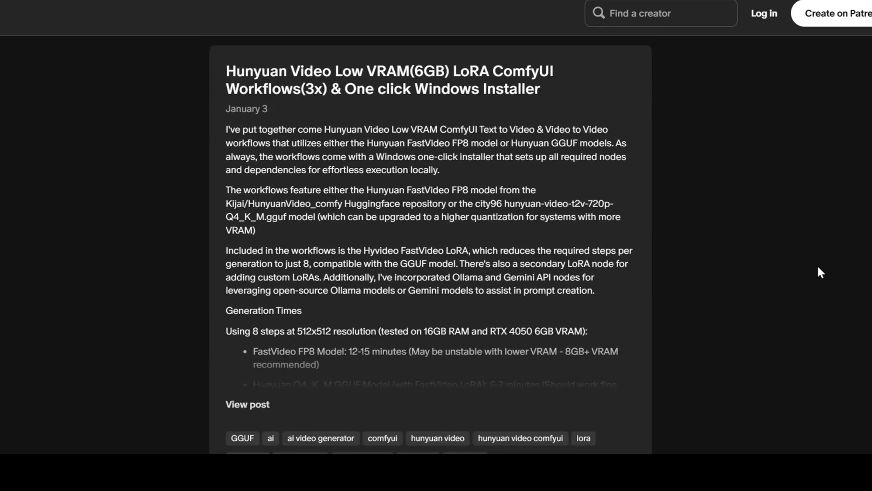
scroll(820, 272, down, 10)
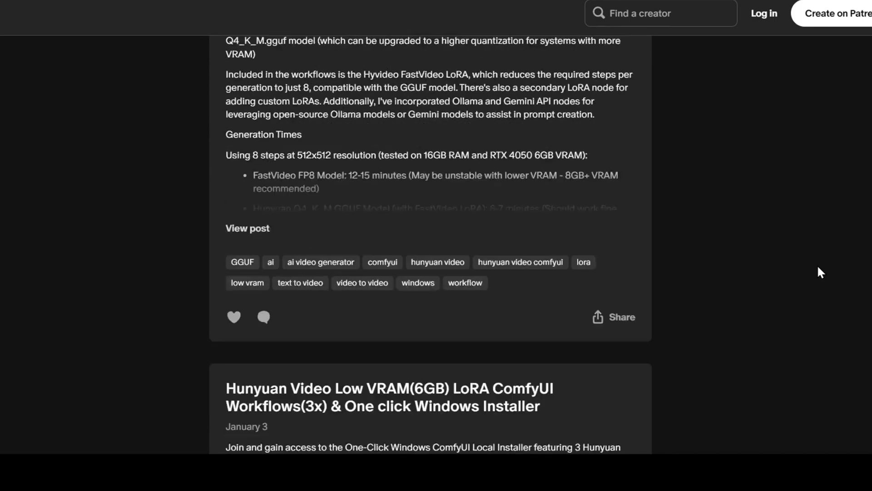
scroll(820, 271, down, 3)
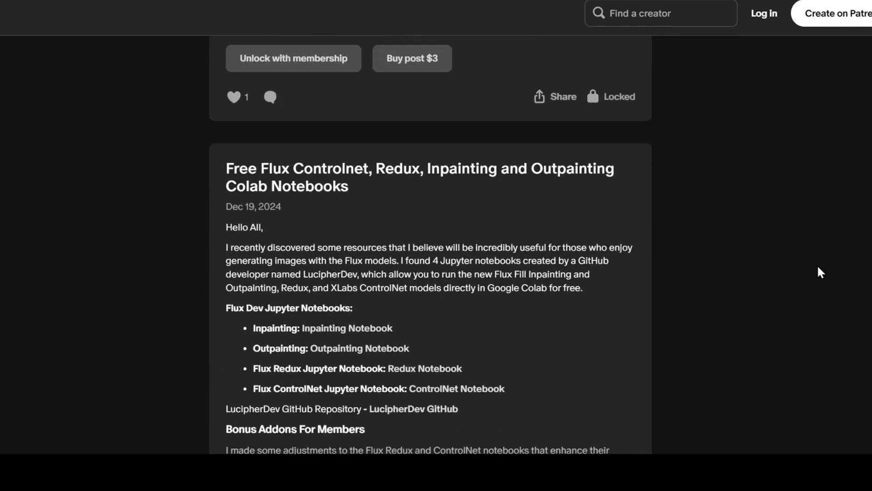
scroll(820, 271, down, 12)
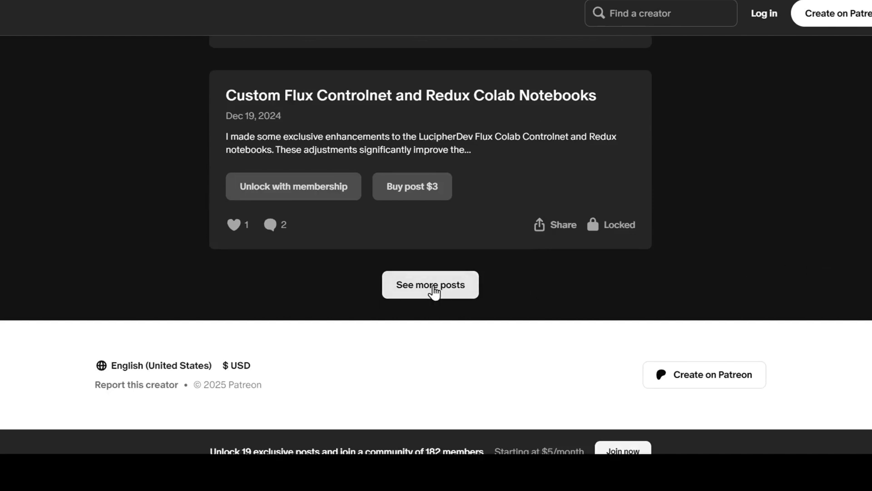
- Load more of the older posts and scroll through them
click(434, 291)
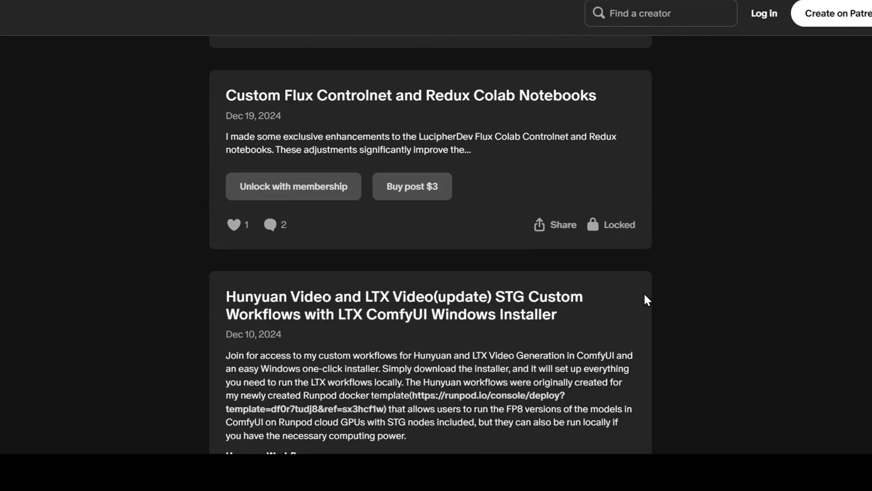
scroll(644, 295, down, 10)
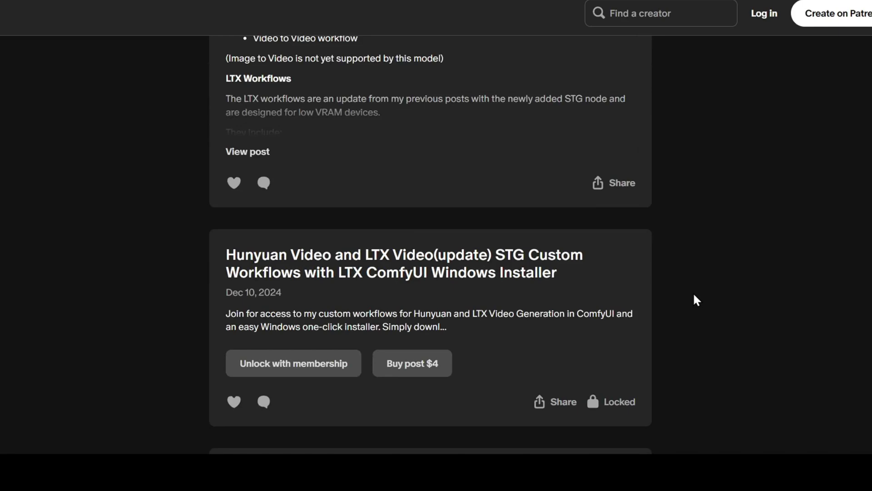
scroll(767, 288, up, 3)
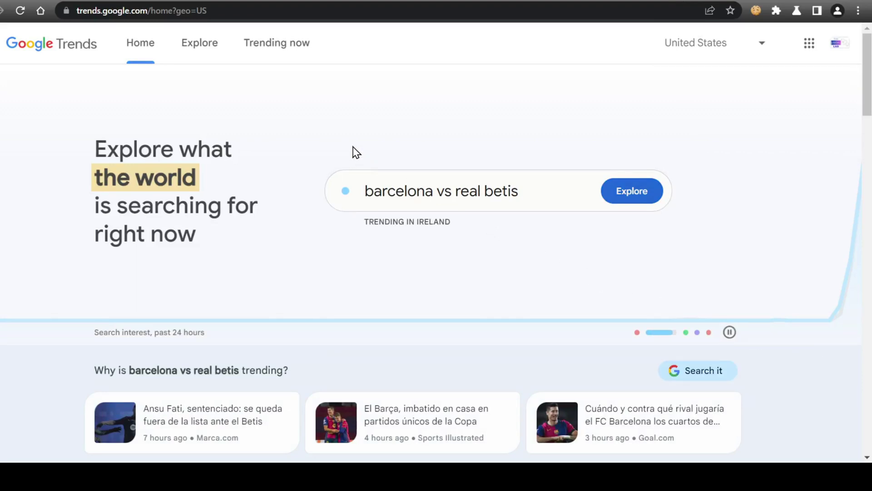
- Open Google Trends' Trending now list for the United States and scroll the trends table
click(279, 51)
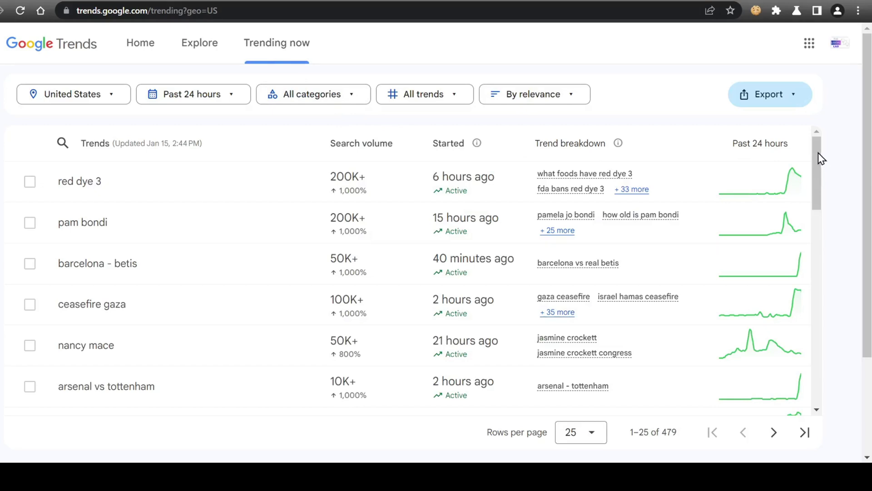
mouse_move(819, 152)
mouse_down()
mouse_move(823, 302)
mouse_move(822, 145)
mouse_up()
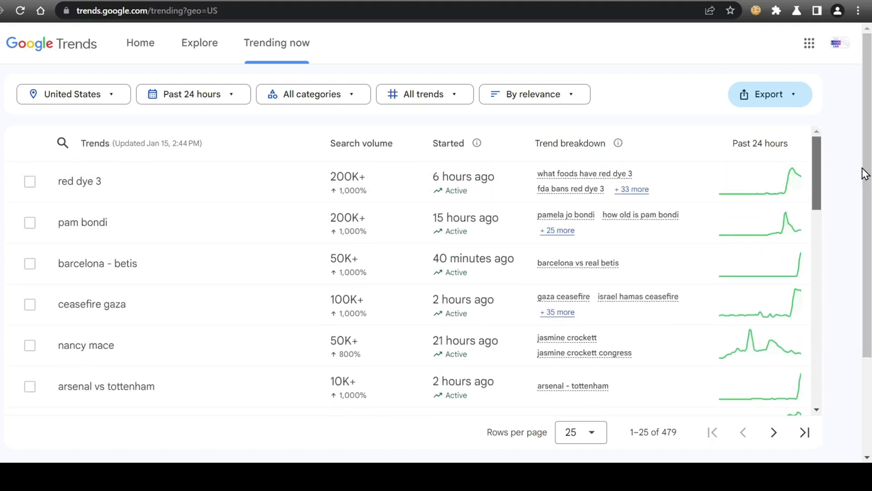
- Check the category and location filters, then switch the time range to Past 48 hours
click(352, 104)
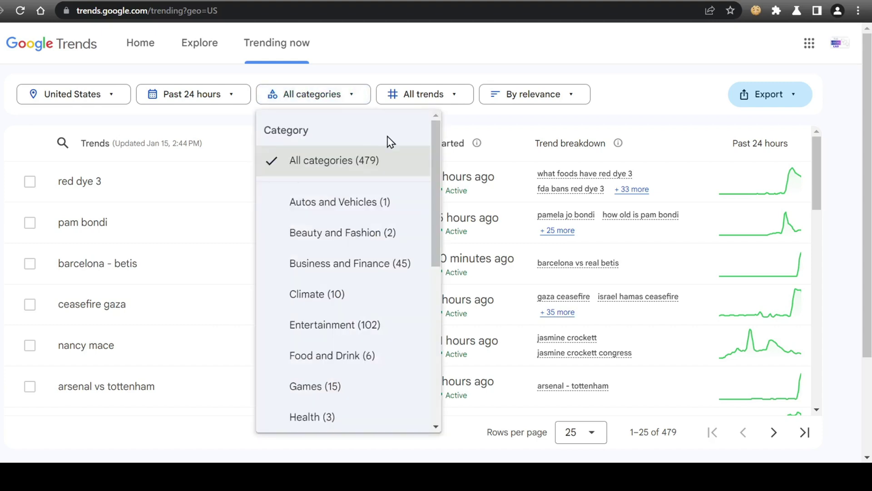
mouse_move(441, 141)
mouse_down()
mouse_move(440, 263)
mouse_move(453, 146)
mouse_up()
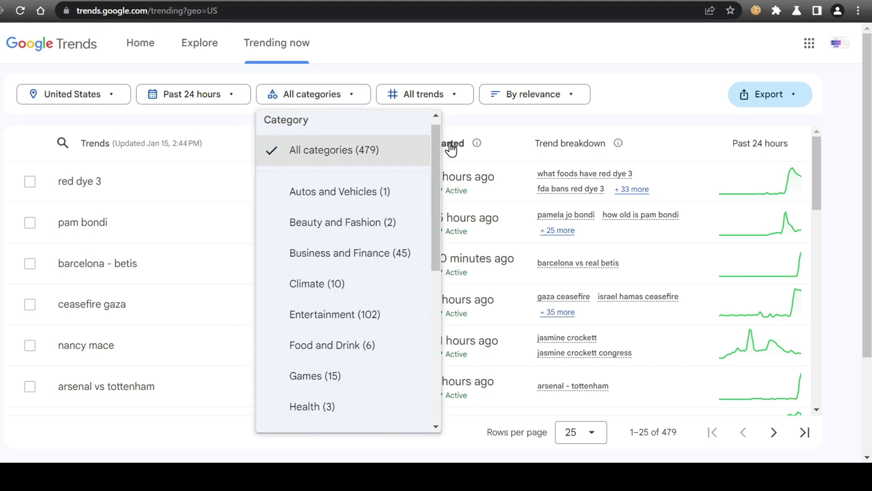
click(121, 98)
click(120, 98)
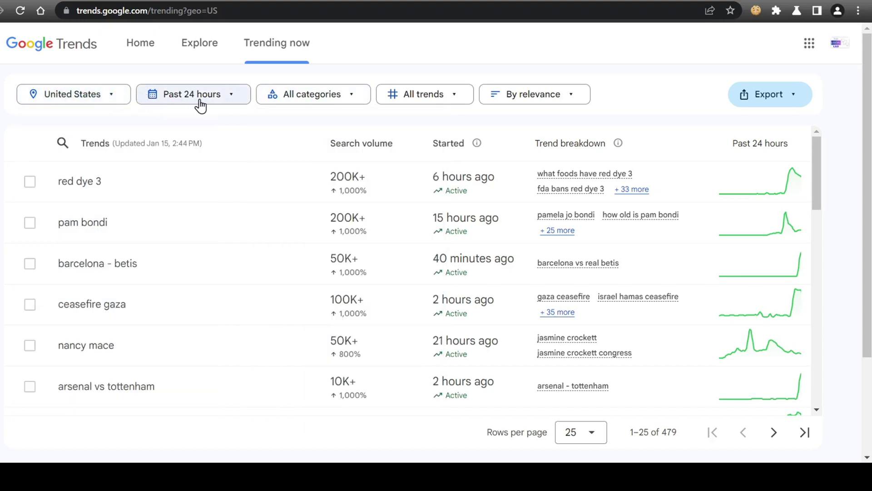
click(240, 105)
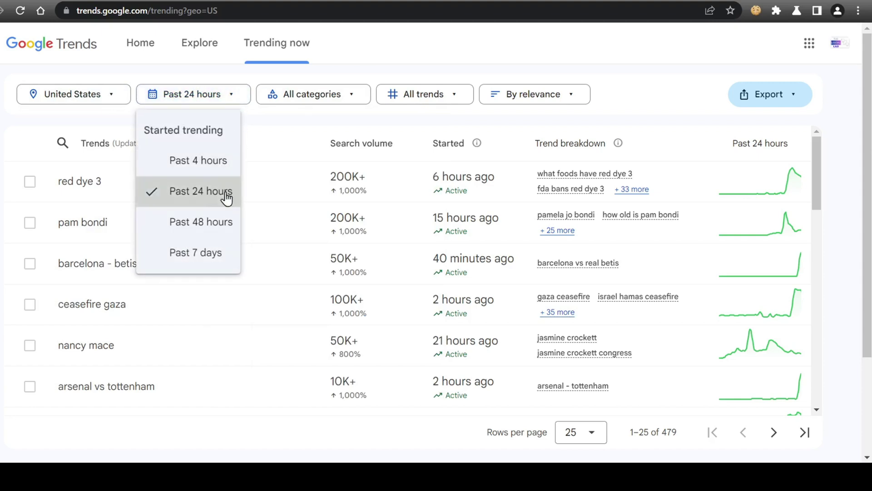
click(221, 230)
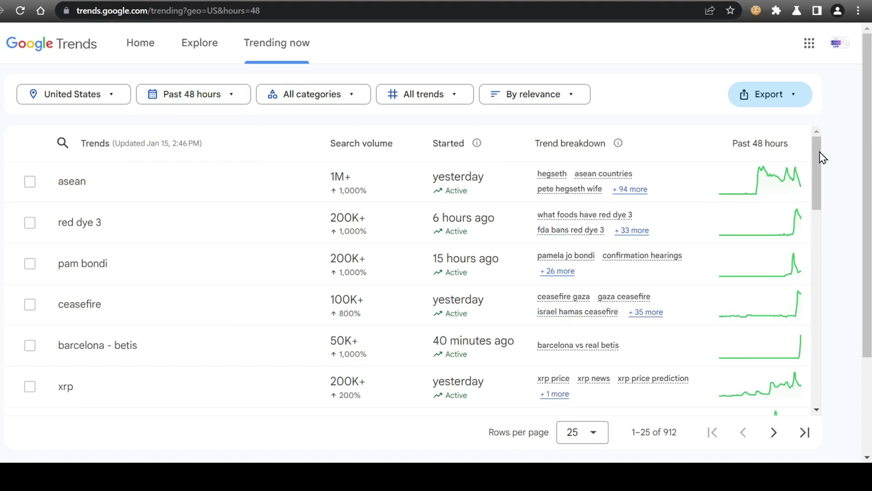
drag(819, 152, 827, 228)
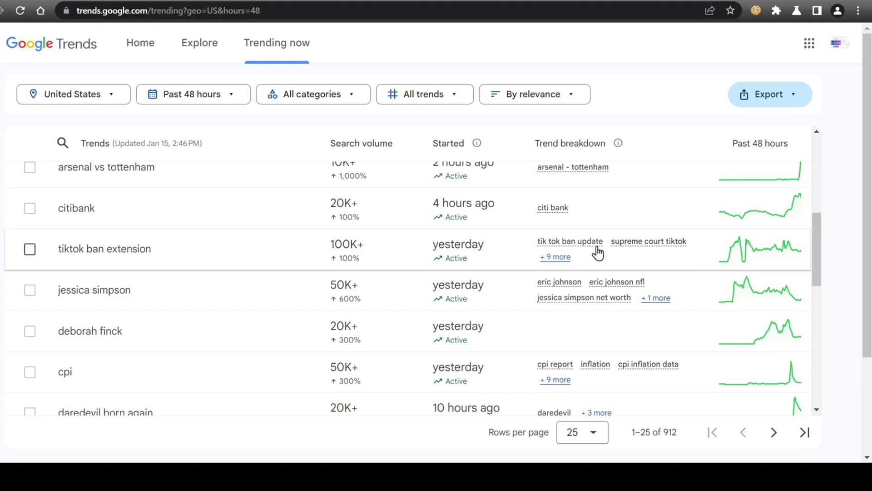
- Open the tiktok ban extension trend's details and scroll to its 48-hour chart and related searches
click(157, 258)
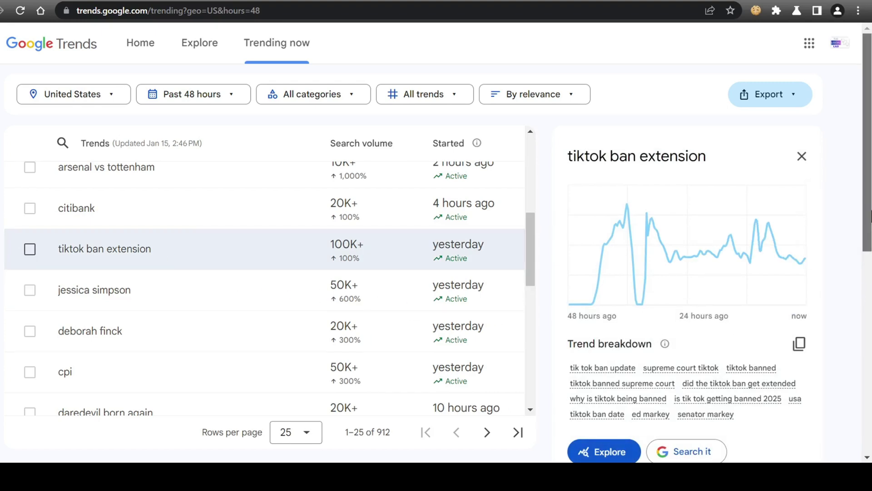
drag(870, 218, 870, 240)
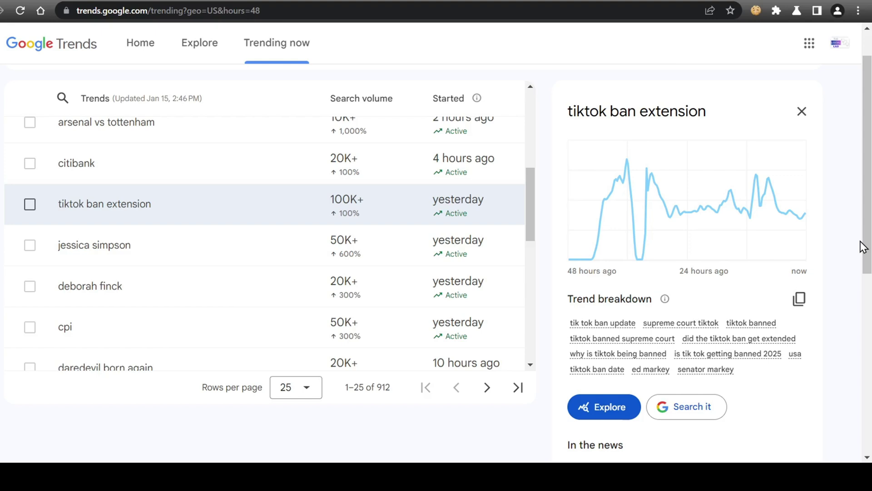
drag(864, 247, 868, 339)
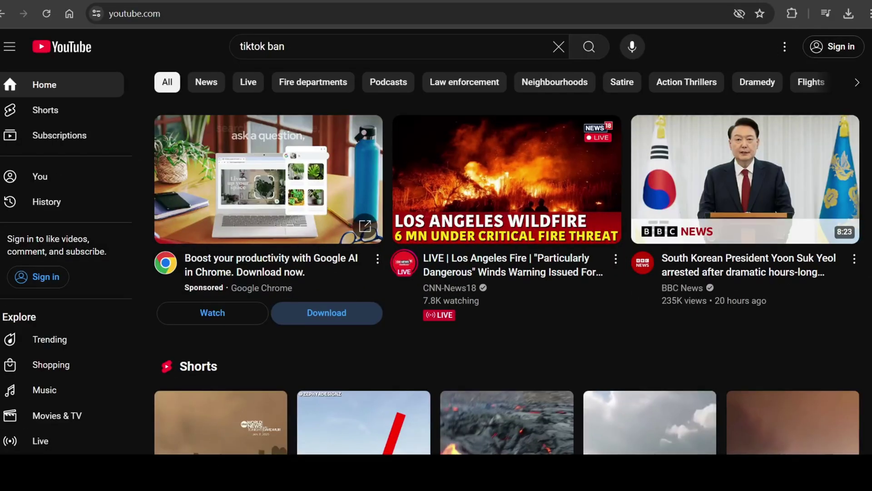
- Search YouTube for 'tiktok ban'
scroll(507, 277, down, 6)
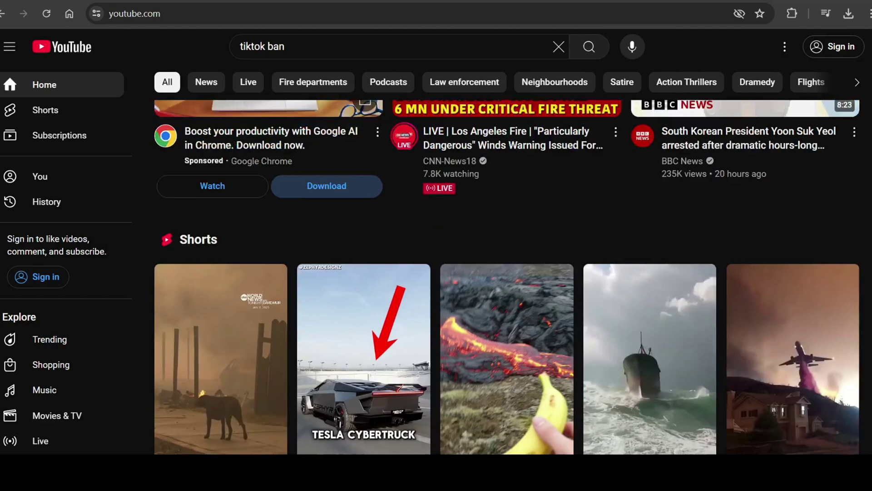
scroll(507, 277, down, 6)
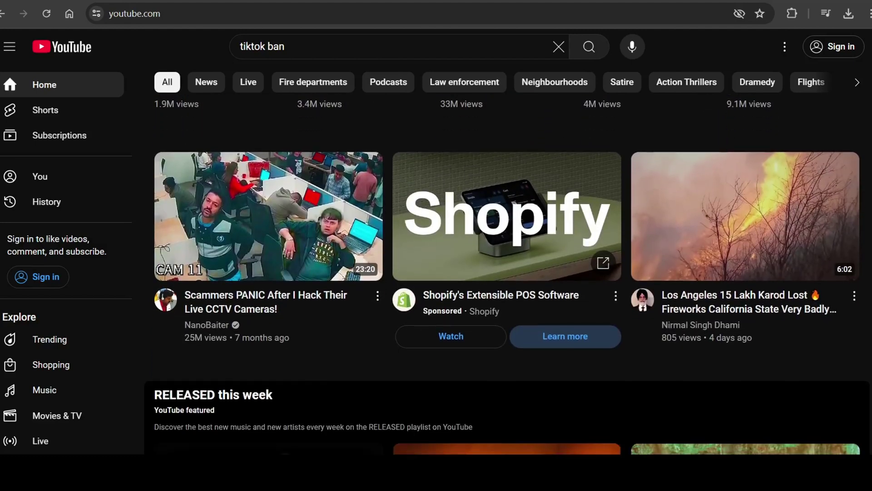
scroll(507, 277, down, 5)
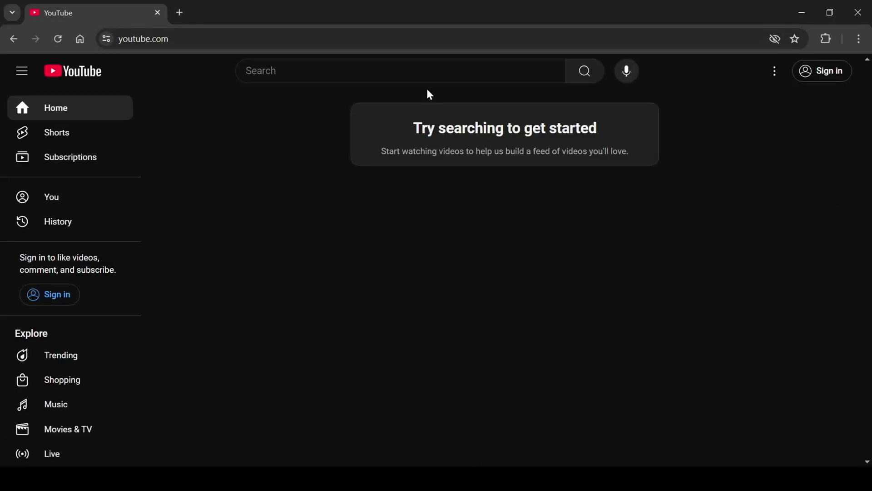
click(422, 70)
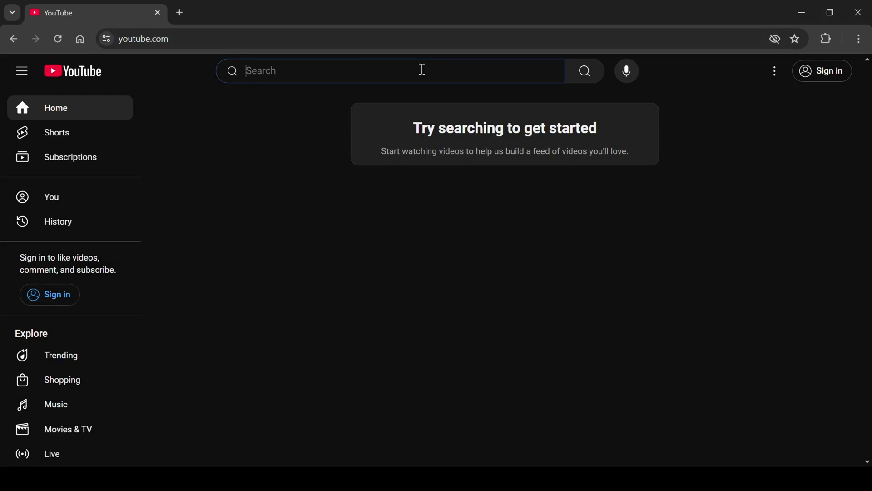
text(tiktok)
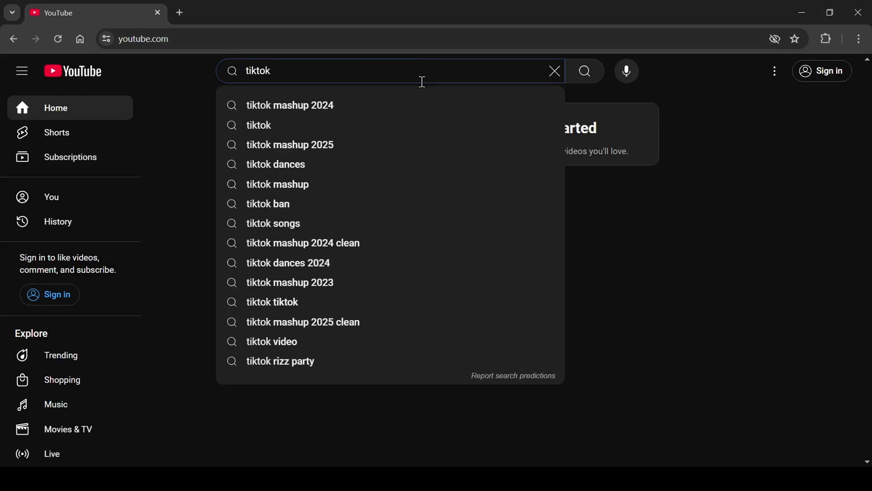
text( ban)
key(Return)
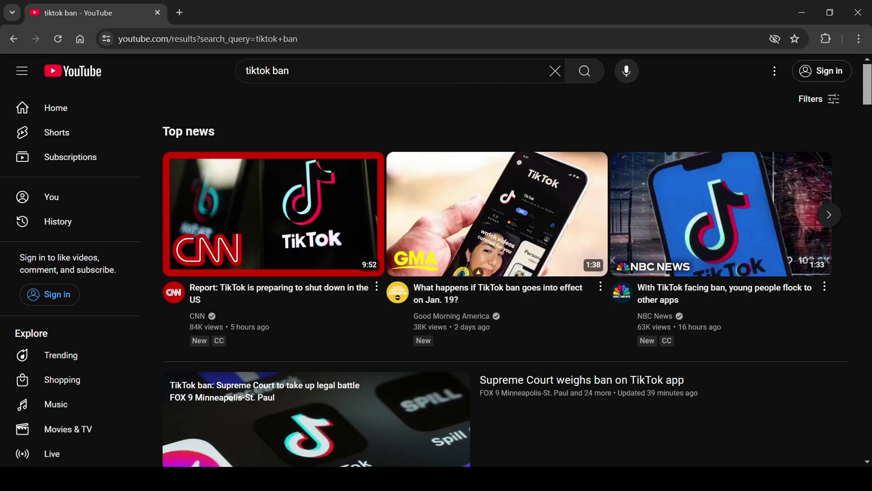
- Open CNN's TikTok shutdown report in a new tab and skip its ad
scroll(277, 190, down, 1)
scroll(277, 190, up, 1)
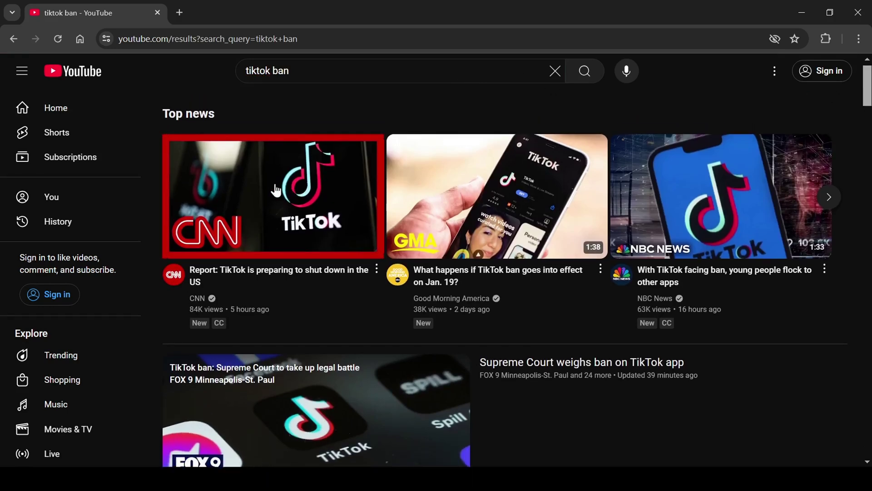
middle_click(307, 190)
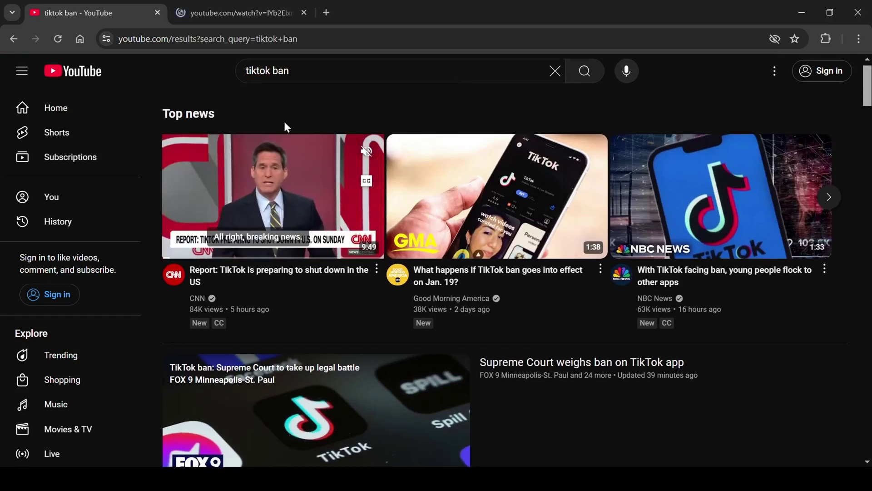
click(259, 14)
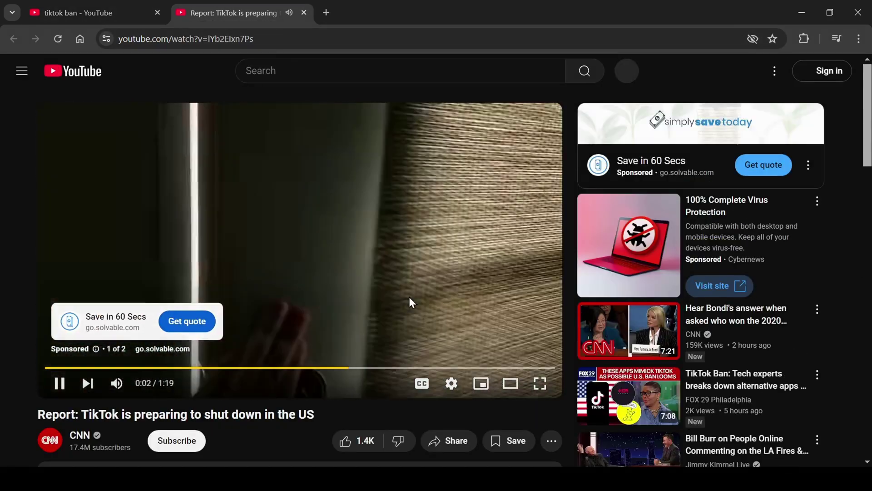
click(522, 329)
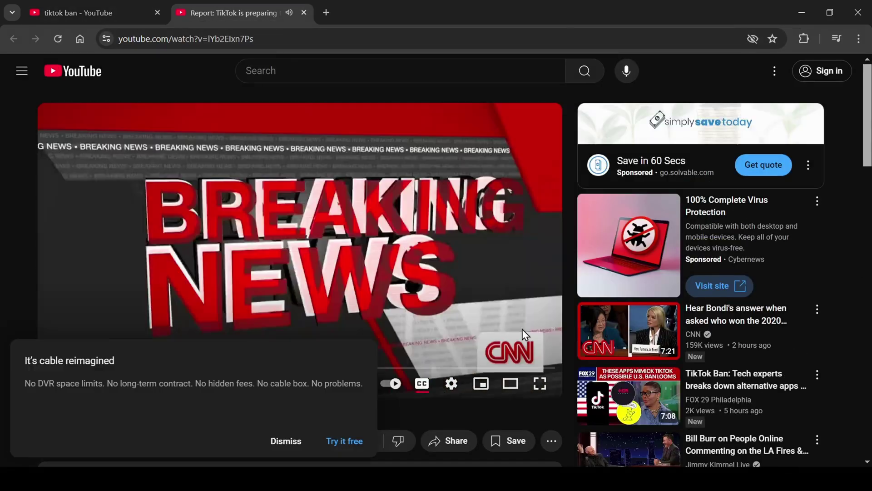
click(300, 441)
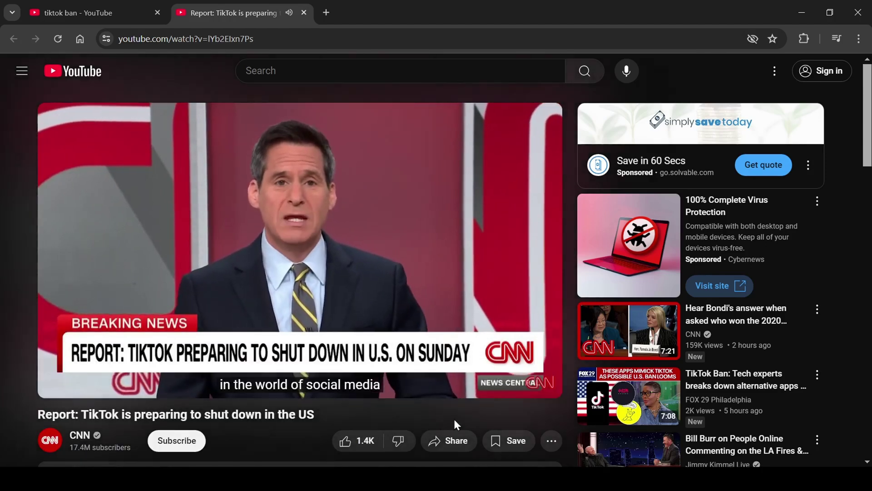
- Pause the CNN video and expand its full description
drag(868, 111, 869, 116)
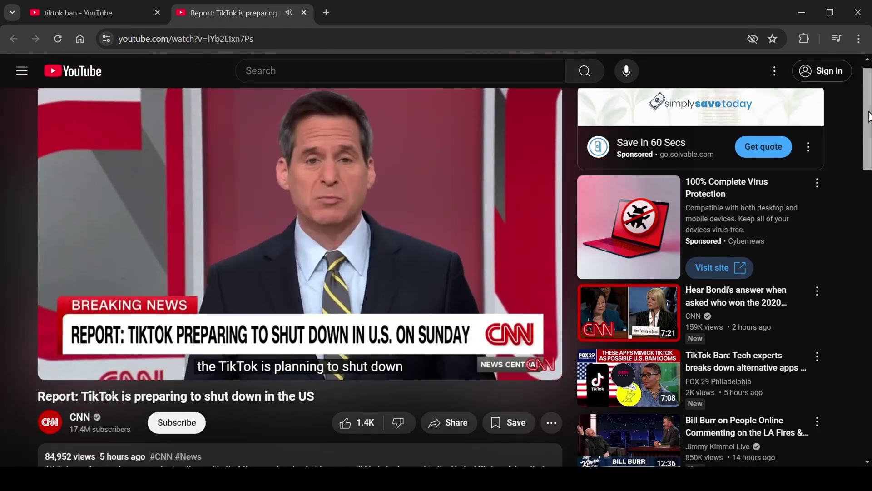
scroll(868, 116, down, 1)
click(59, 315)
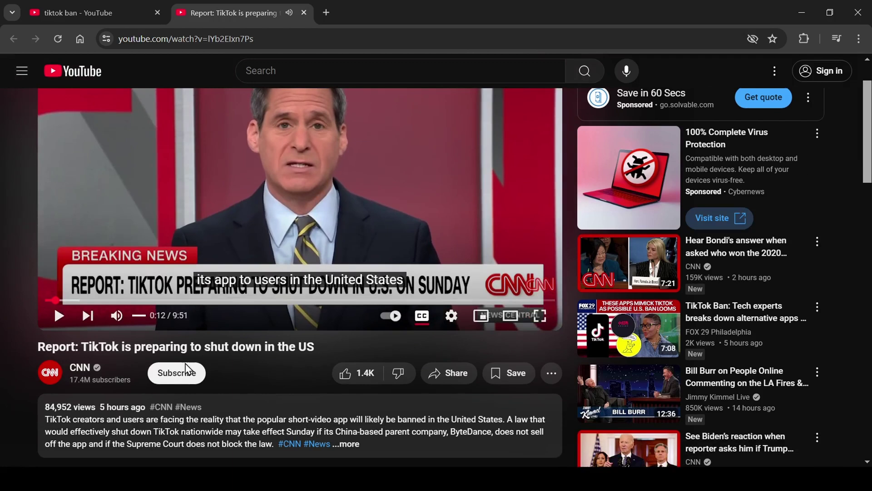
scroll(868, 169, down, 2)
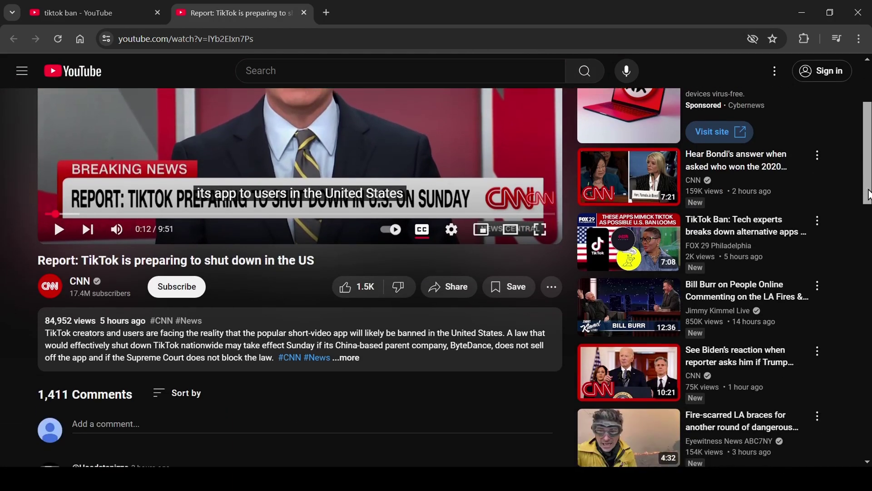
click(354, 361)
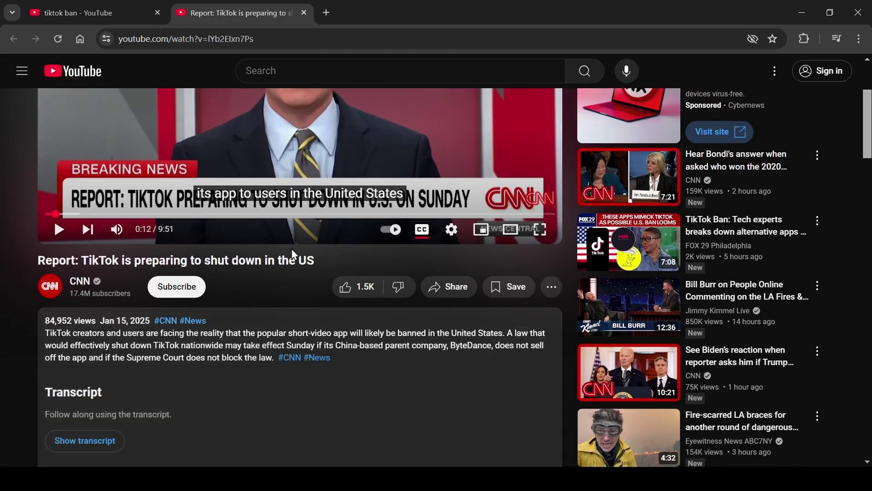
click(232, 38)
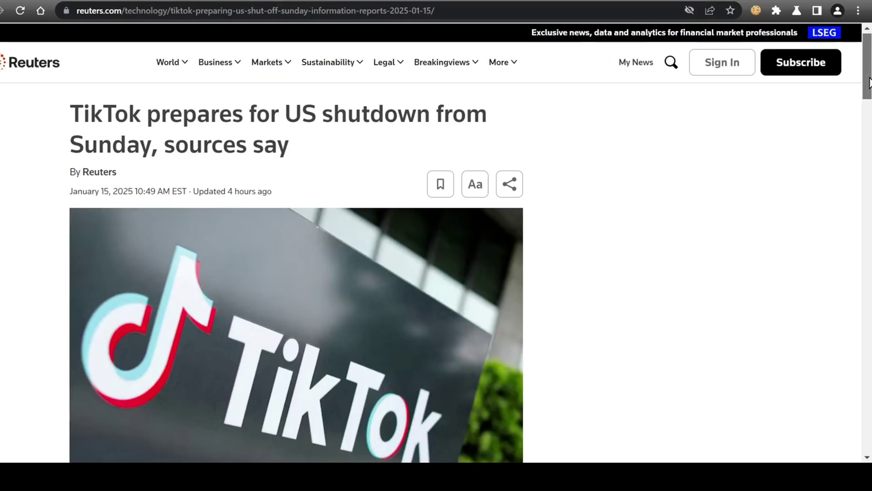
- Read through the Reuters shutdown story, then open USA Today's article on TikTok's fate from Google Trends
drag(869, 82, 869, 144)
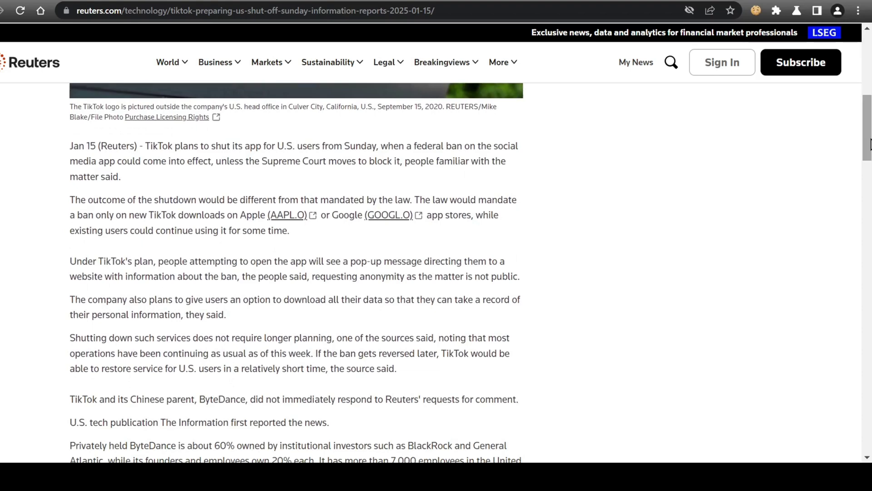
drag(870, 144, 869, 84)
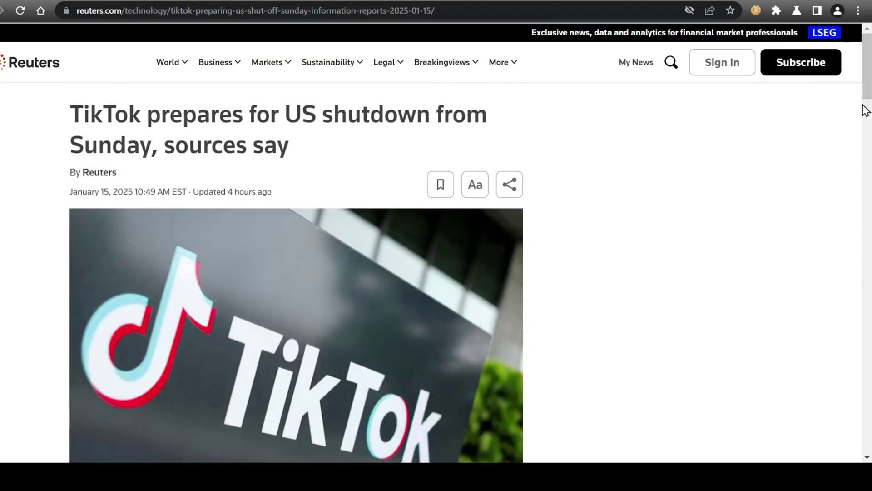
key(ctrl+w)
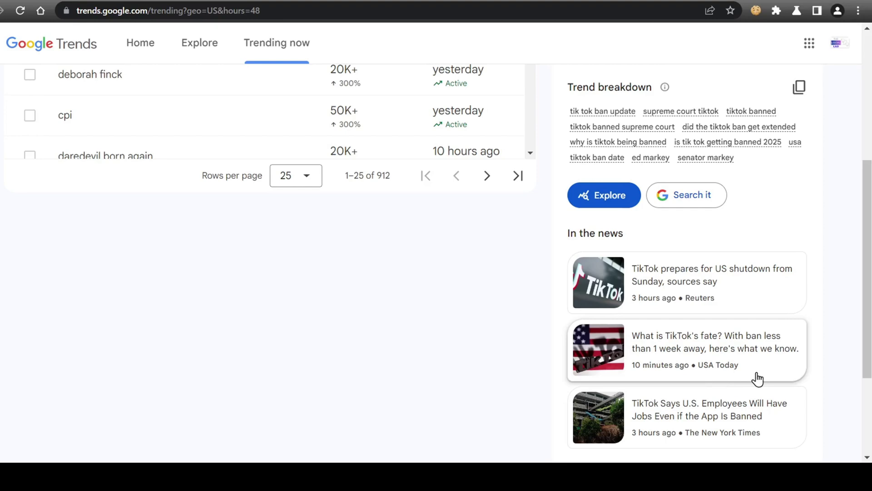
click(757, 351)
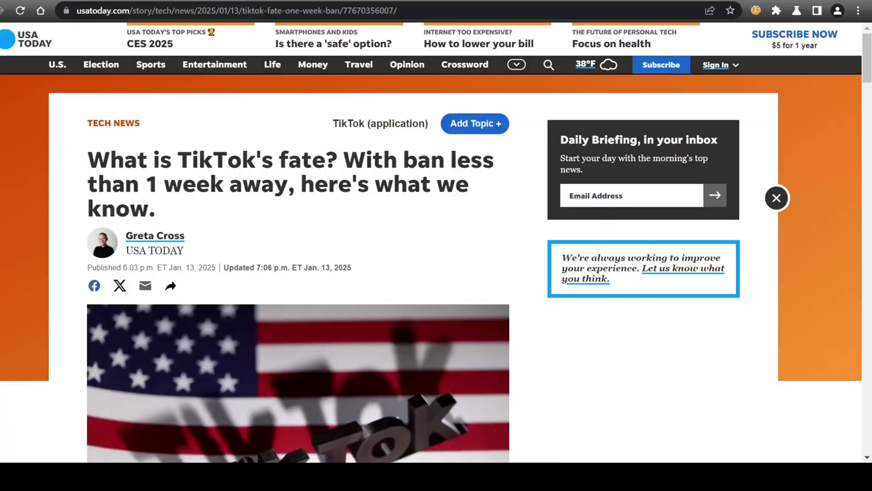
drag(869, 61, 870, 162)
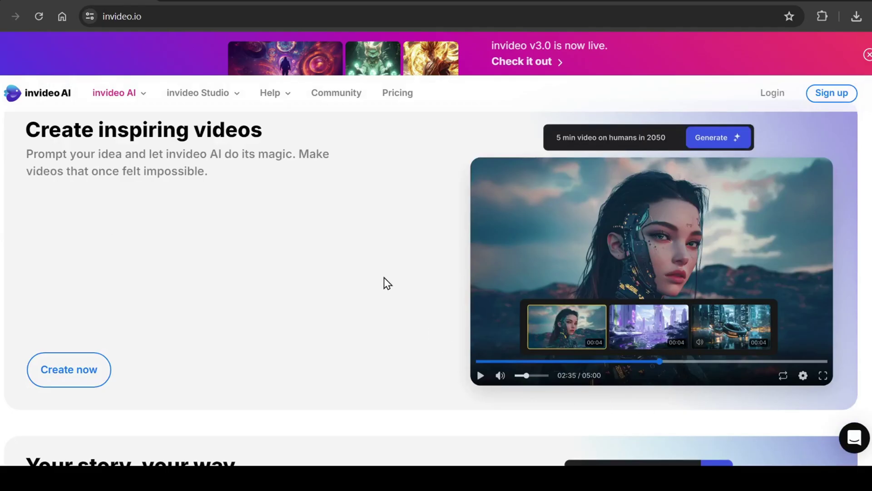
- Scroll the invideo.io landing page and reach the invideo AI workspace home with its video history
mouse_move(132, 105)
scroll(432, 273, down, 6)
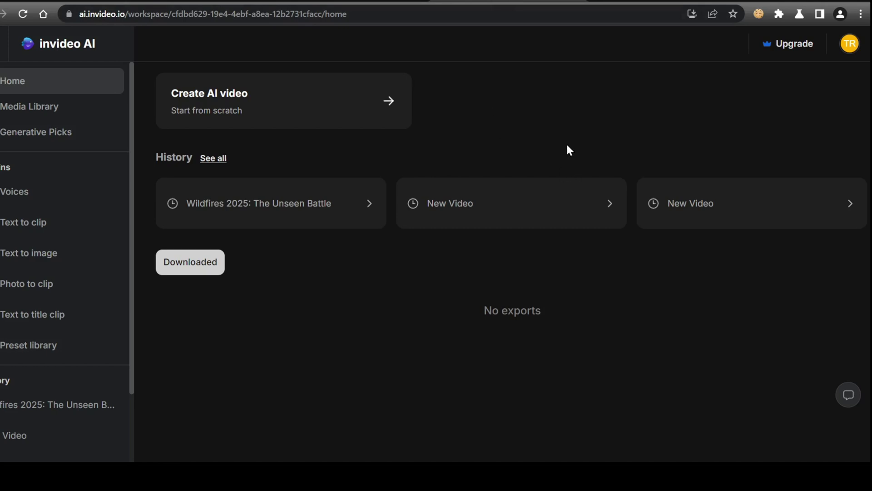
- Start a new AI video and check the model list, keeping the v3.0 model
click(302, 110)
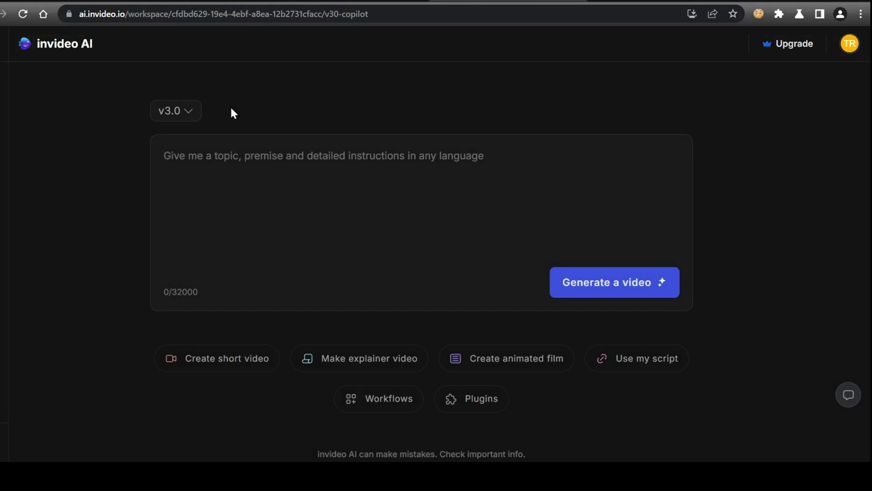
click(193, 112)
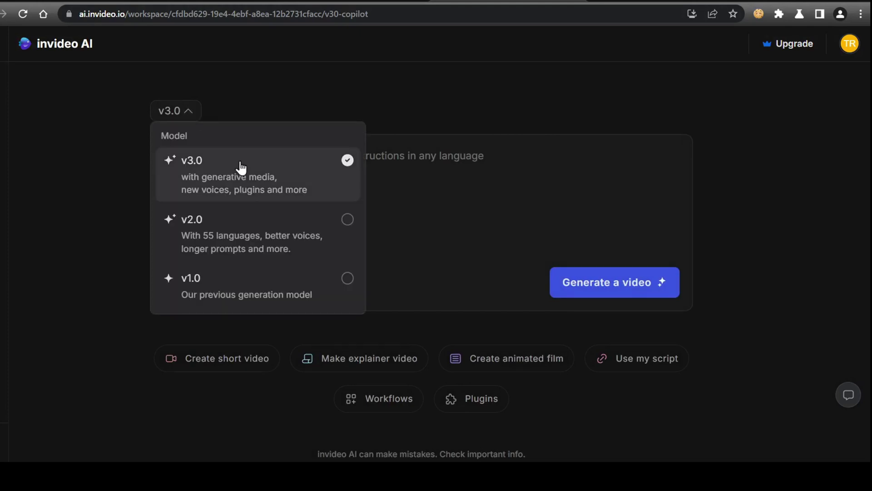
click(403, 96)
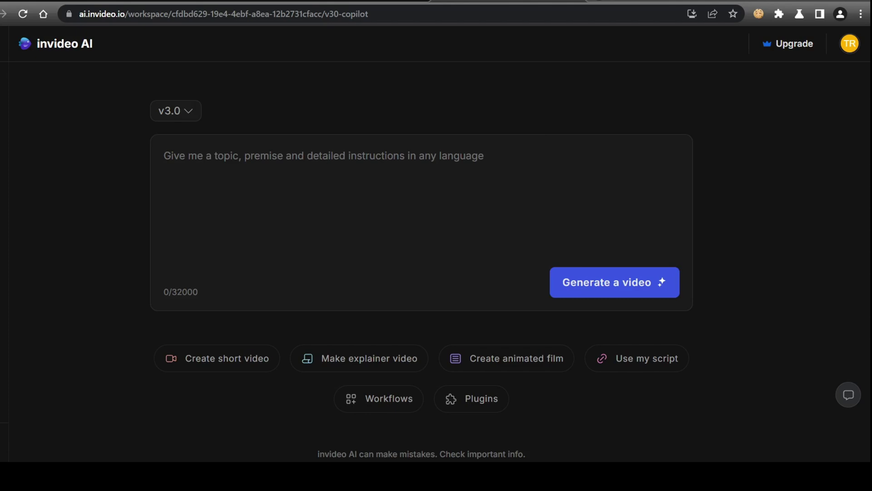
- Write the TikTok ban prompt requesting dynamic visuals, engaging voiceover, tense music and critical-date text overlays
click(413, 169)
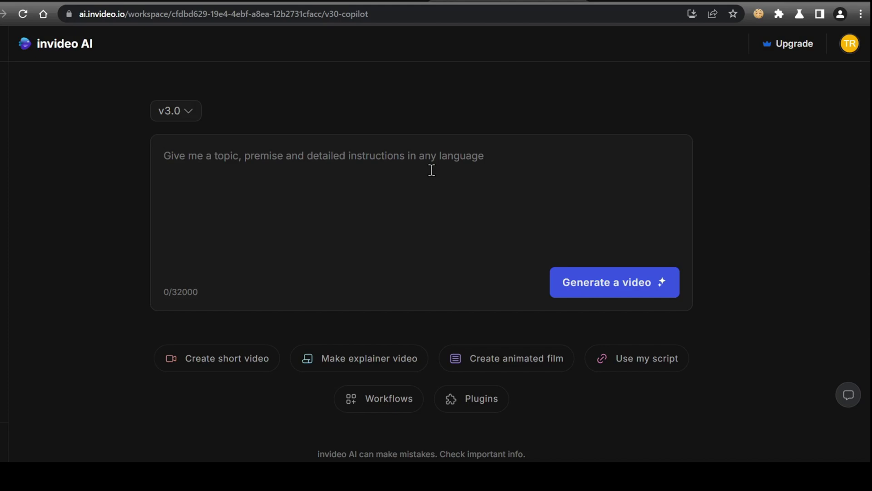
text(Create a compelling video on the )
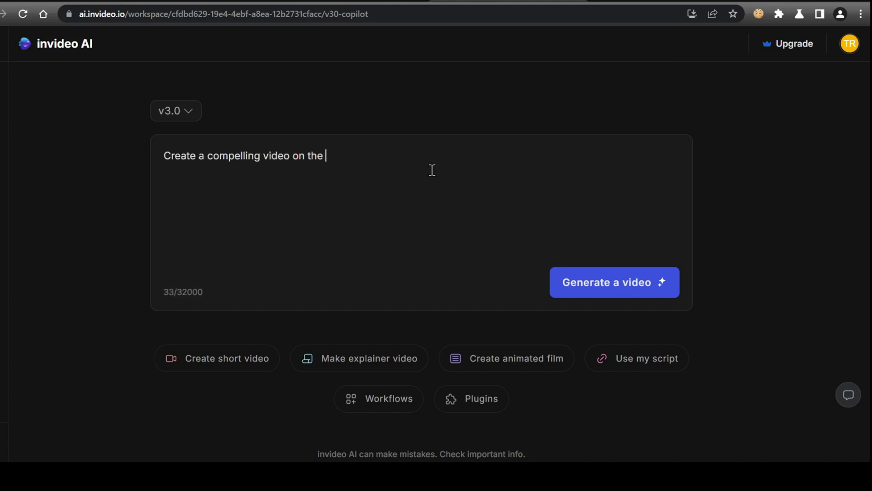
text(impending tiktok ban)
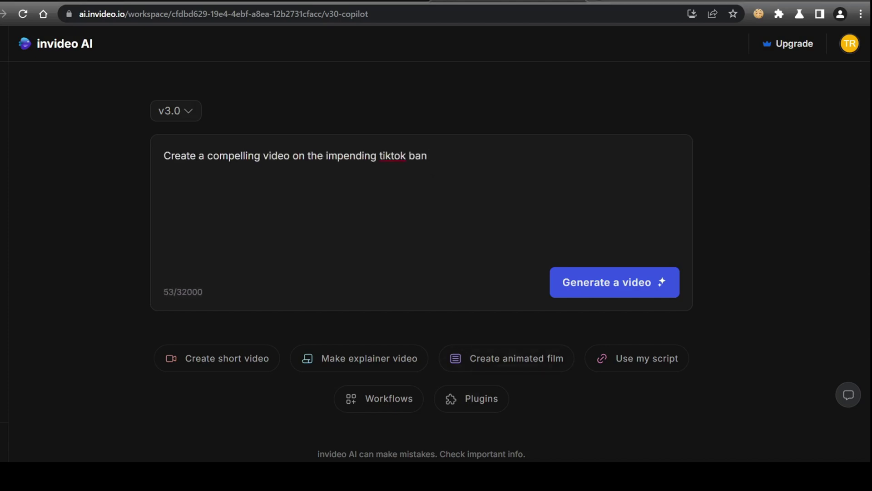
text( by incorporati)
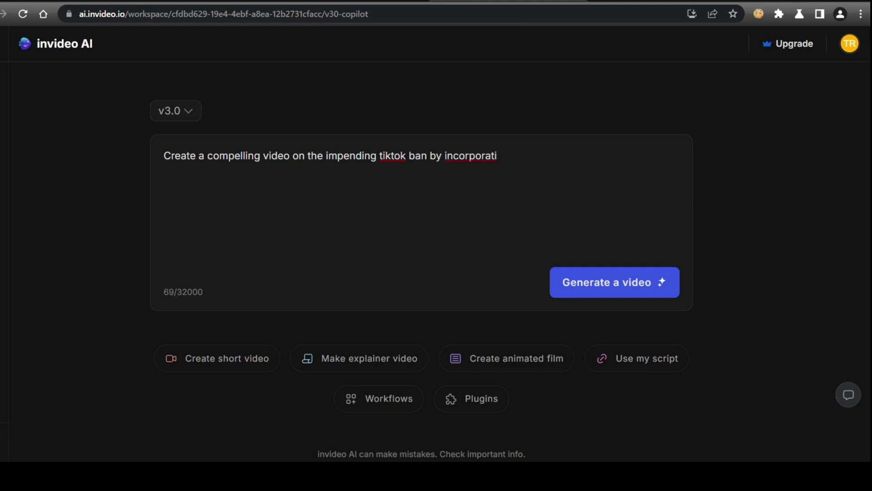
text(ng dynamic visuals )
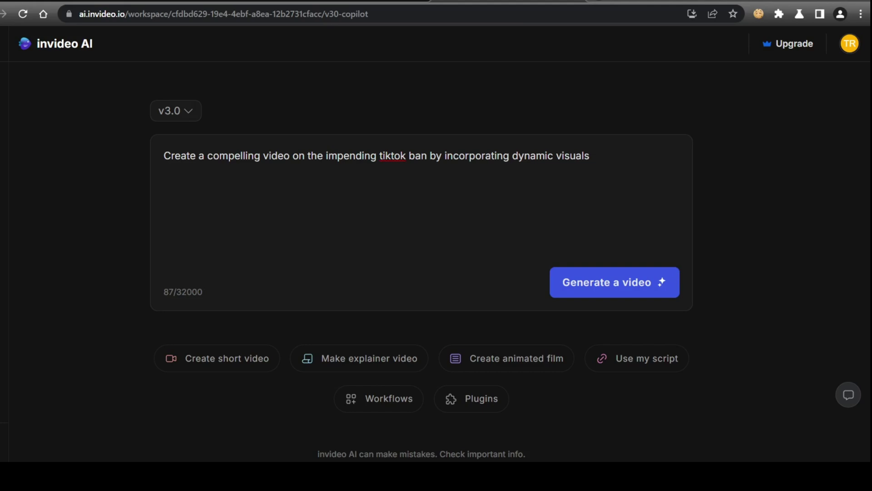
text(while using an engaging voice )
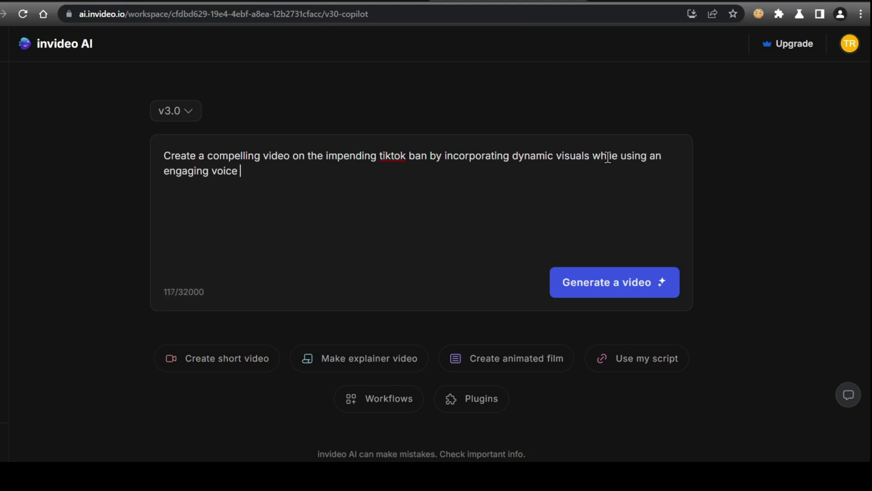
text(over )
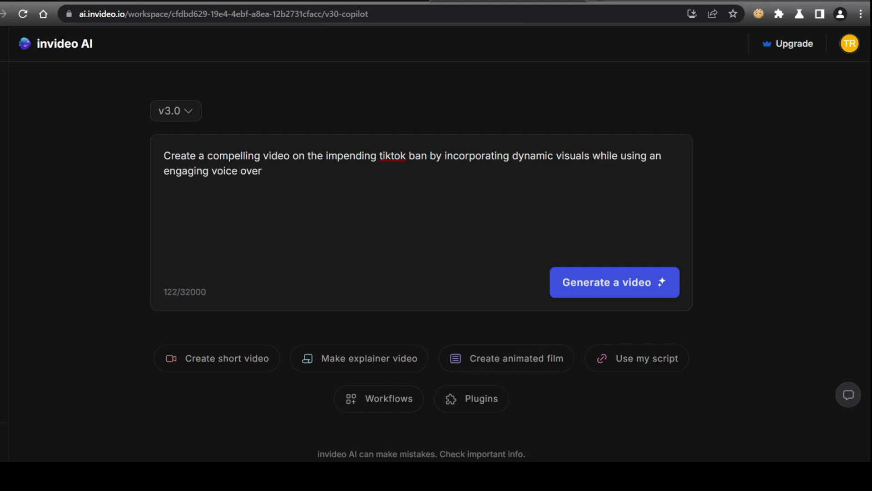
text(that explains the timeline and )
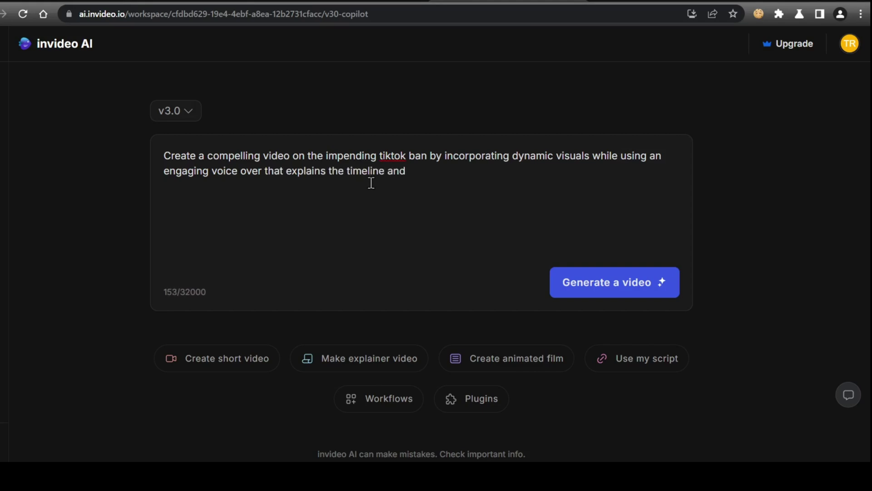
text(implications)
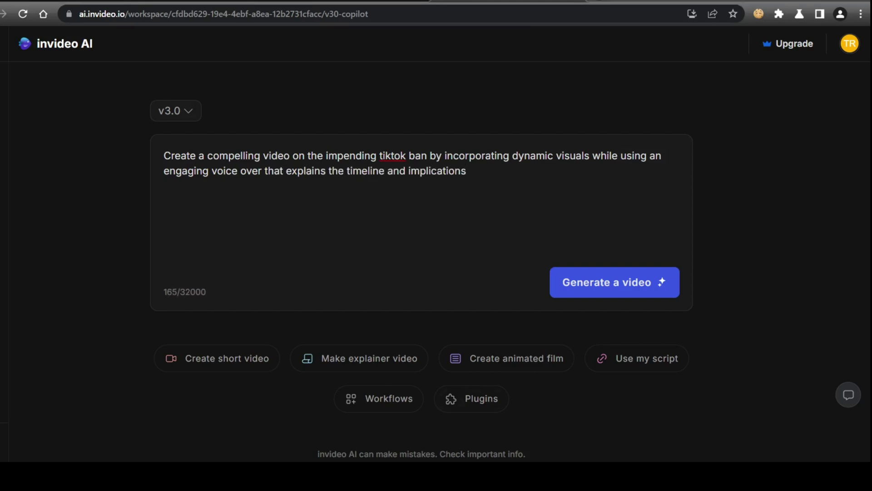
text( of th)
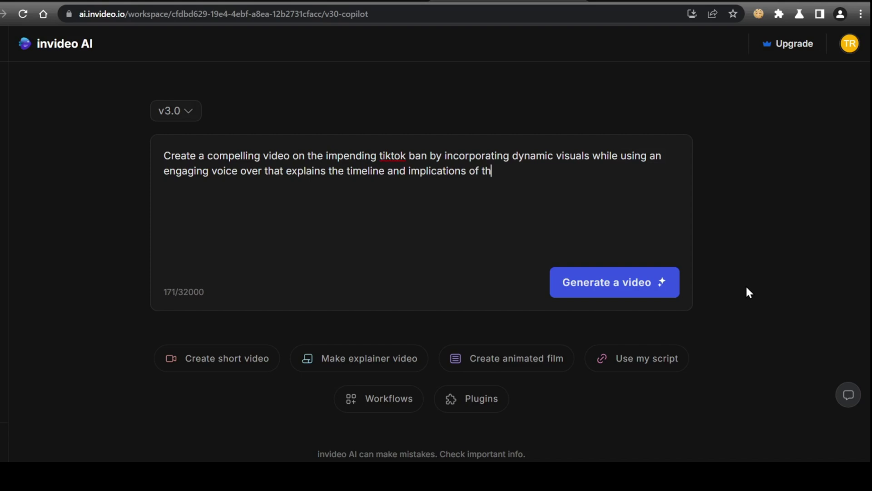
text(e ban, referencing key points)
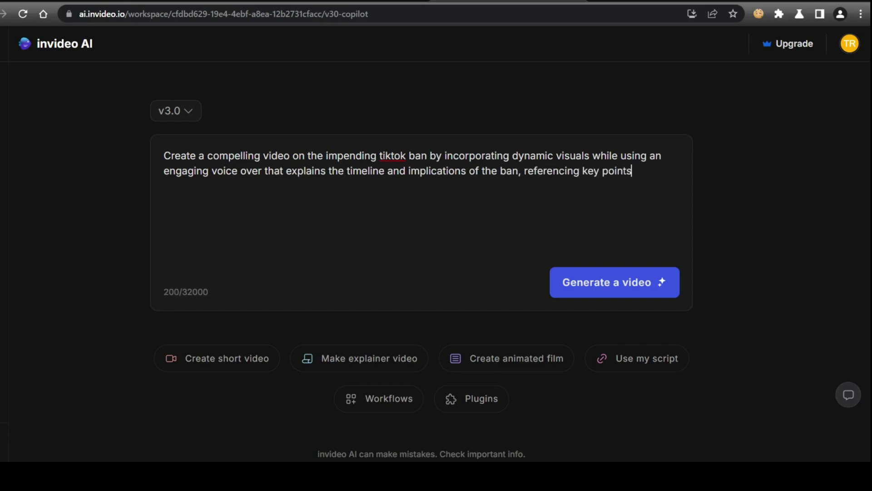
text( from the provided )
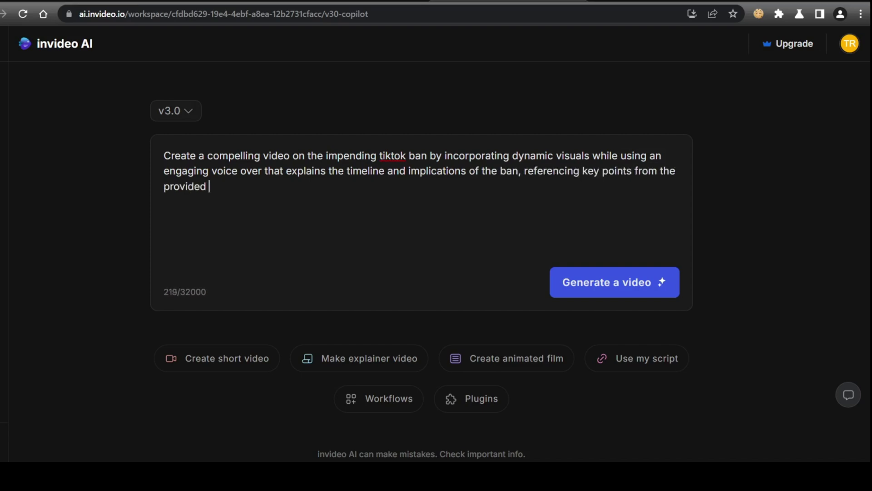
text(article and youtube video. )
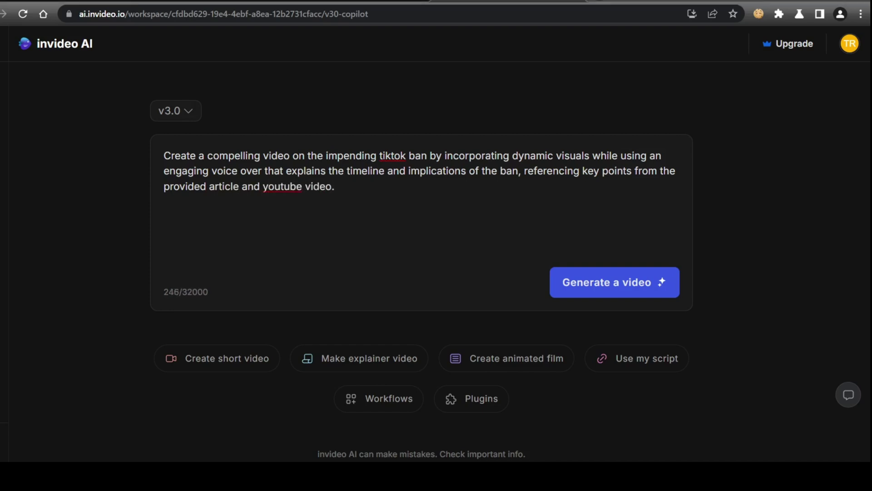
text(Enhance the video with)
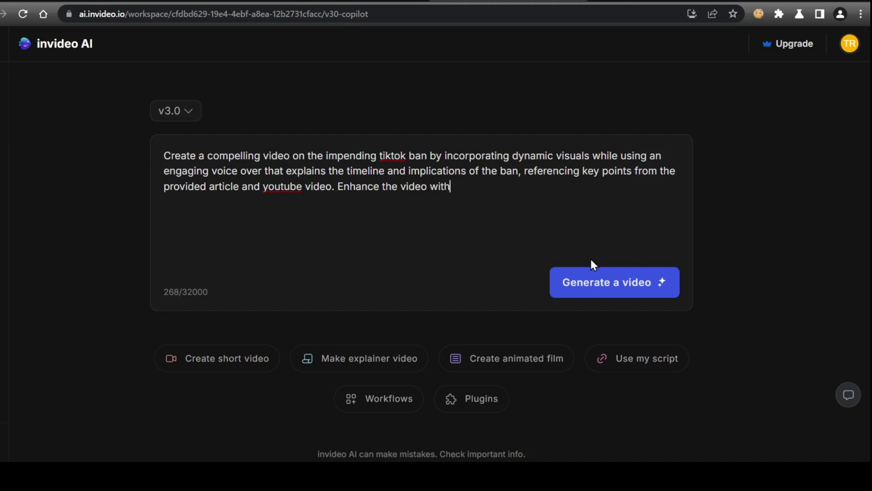
text( background music that builds tensi)
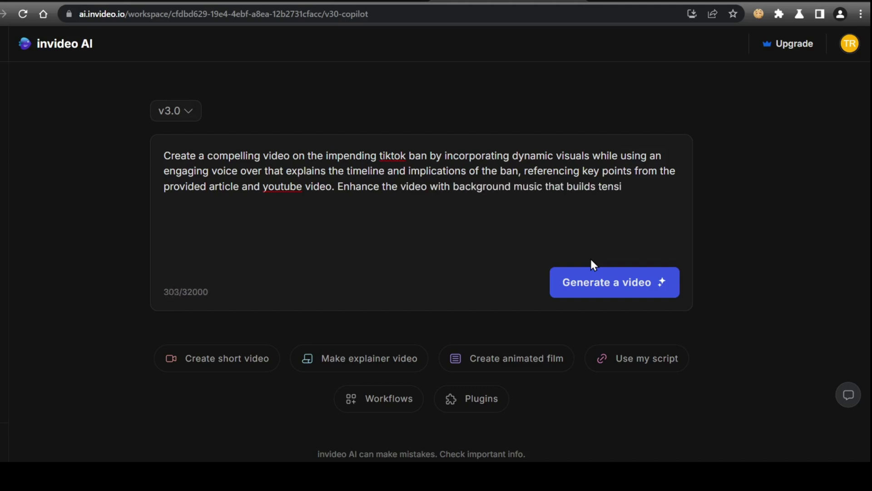
text(on)
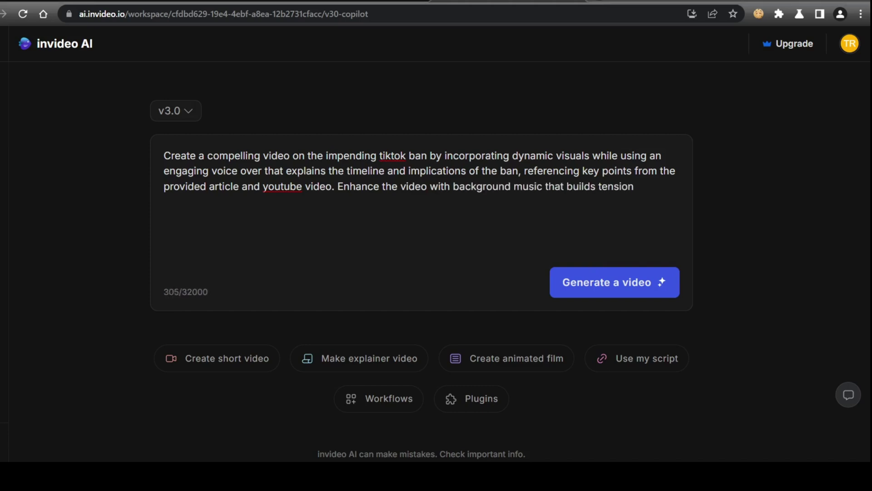
text( and text overlays )
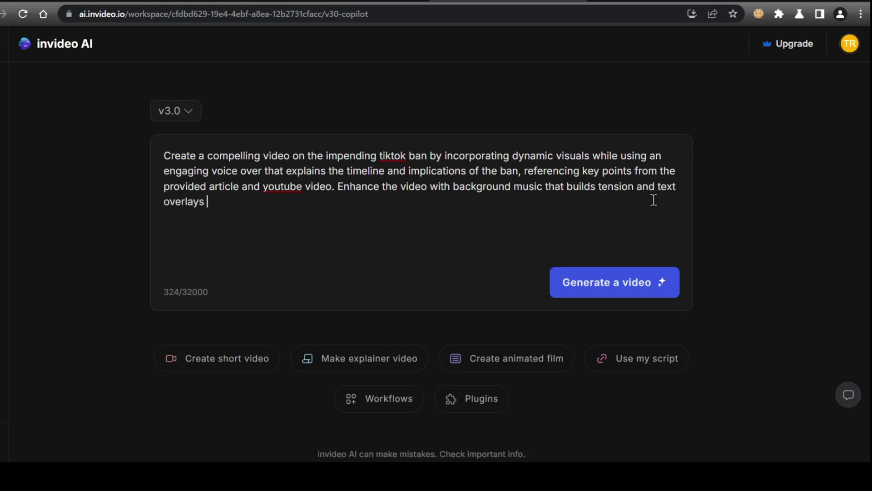
text(that highlight )
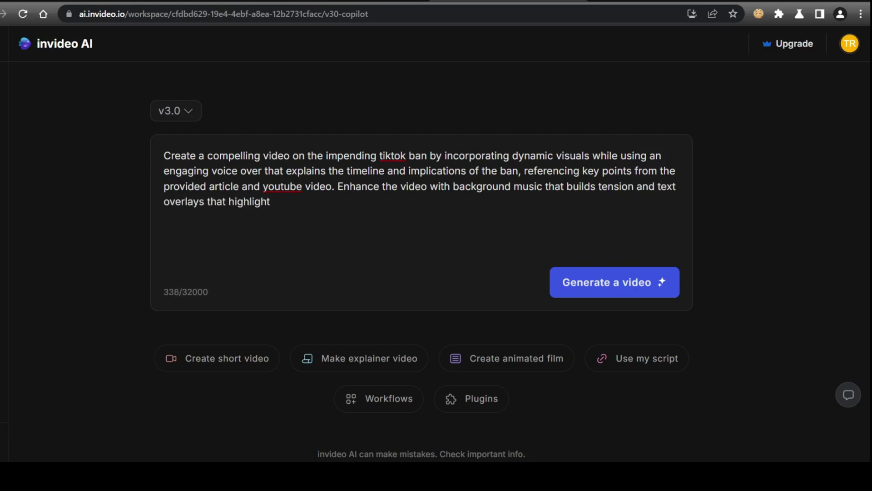
text(critical dates)
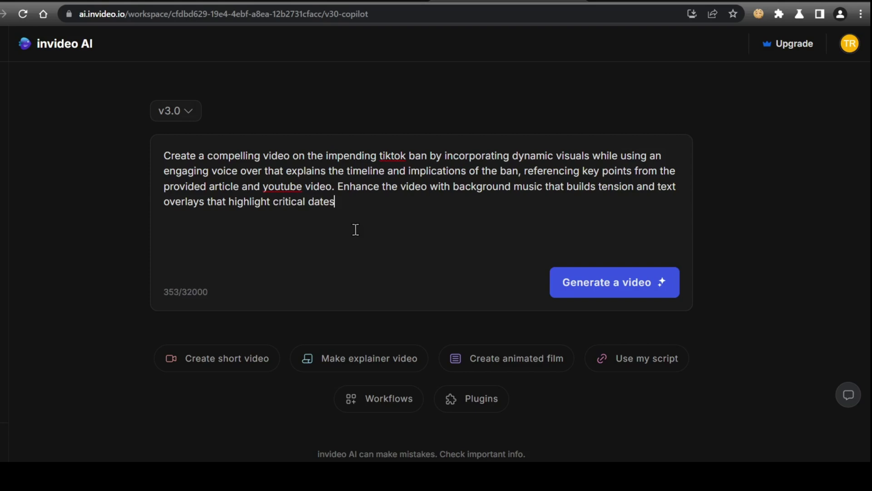
text( and facts that keep)
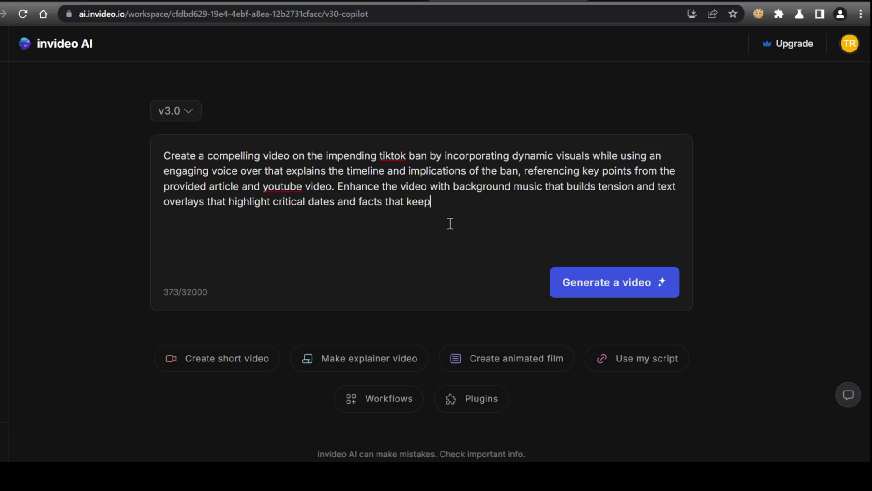
text( viewers informed and enga)
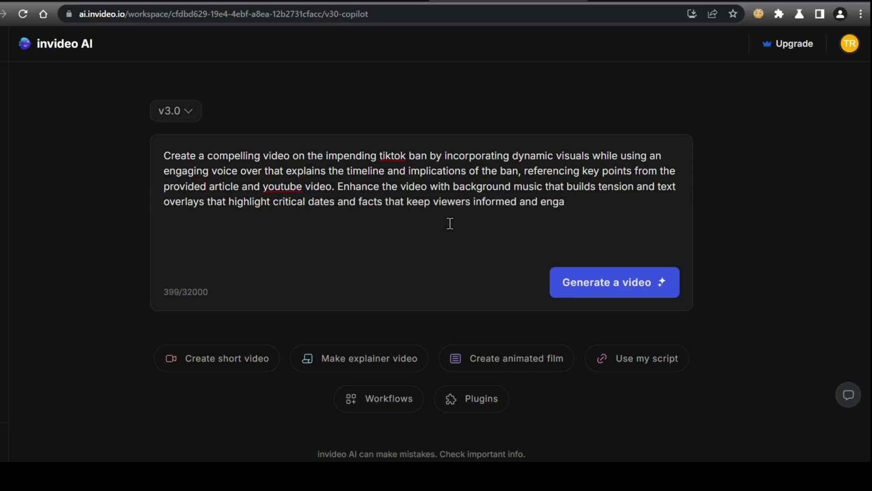
text(ged. Link to the article)
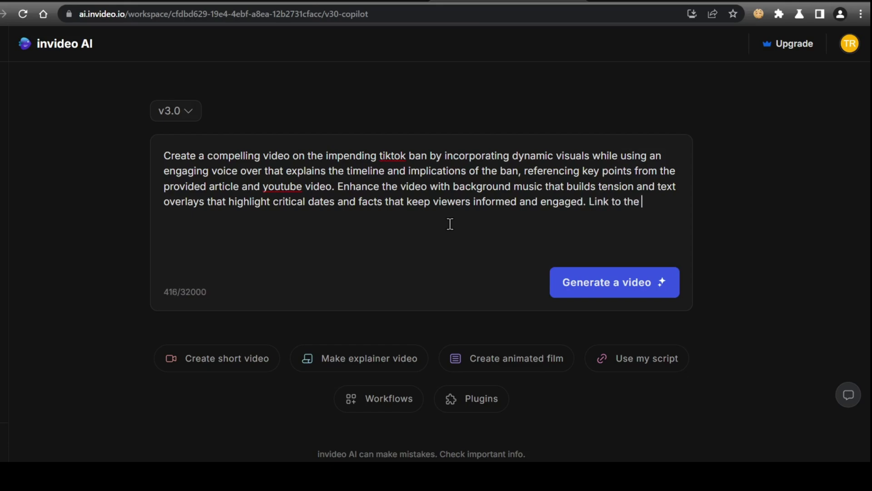
- Append the copied USA Today article URL and the YouTube video URL to the prompt
click(329, 1)
key(ctrl+c)
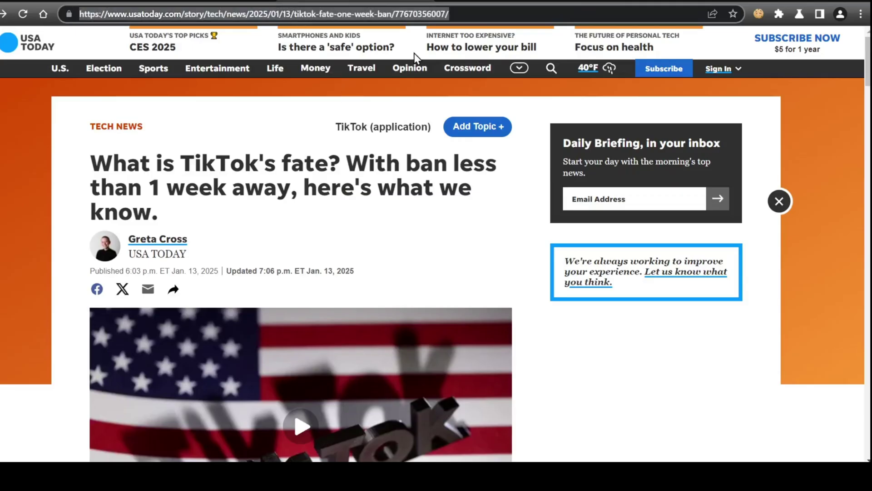
click(507, 1)
text(-)
key(ctrl+v)
text(, Link to the youtbe video -)
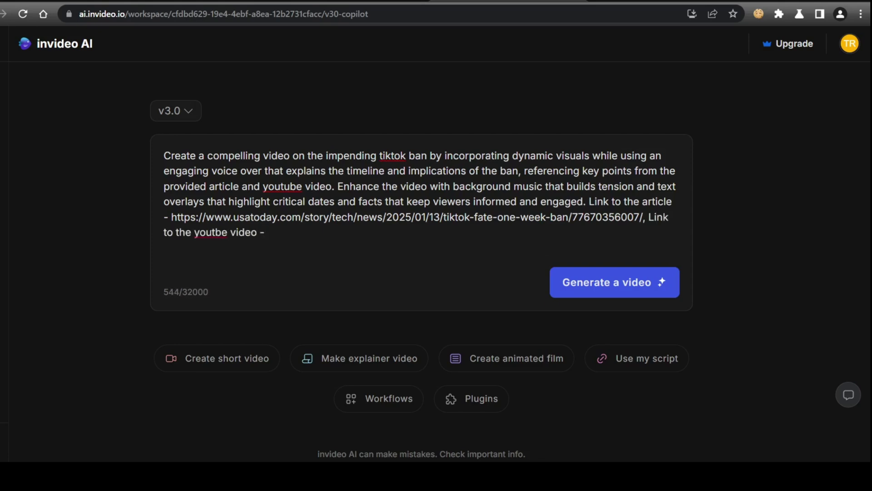
key(ctrl+v)
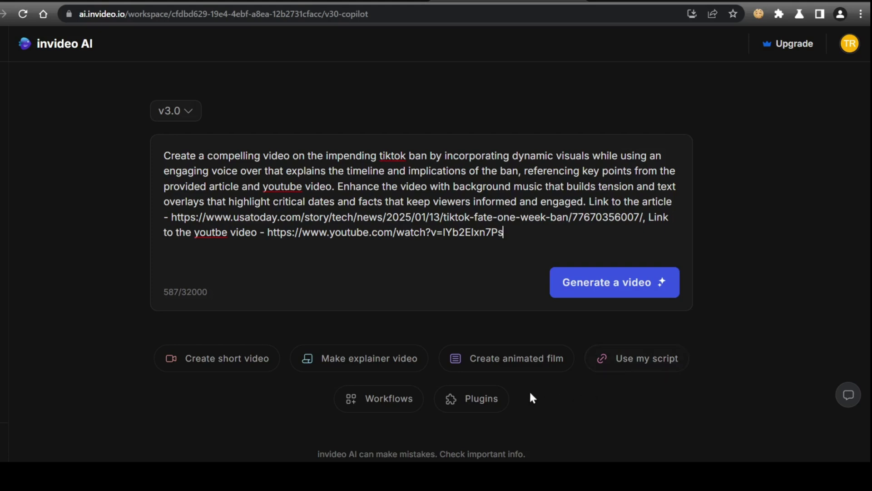
click(477, 403)
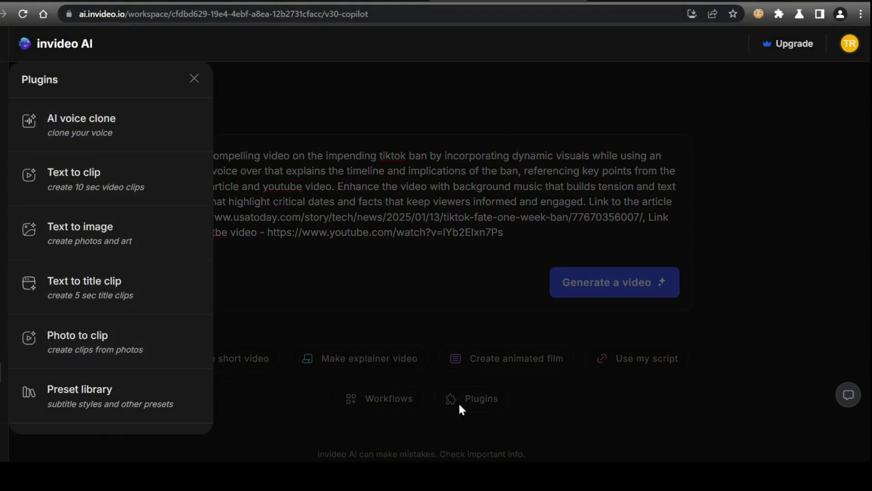
click(565, 404)
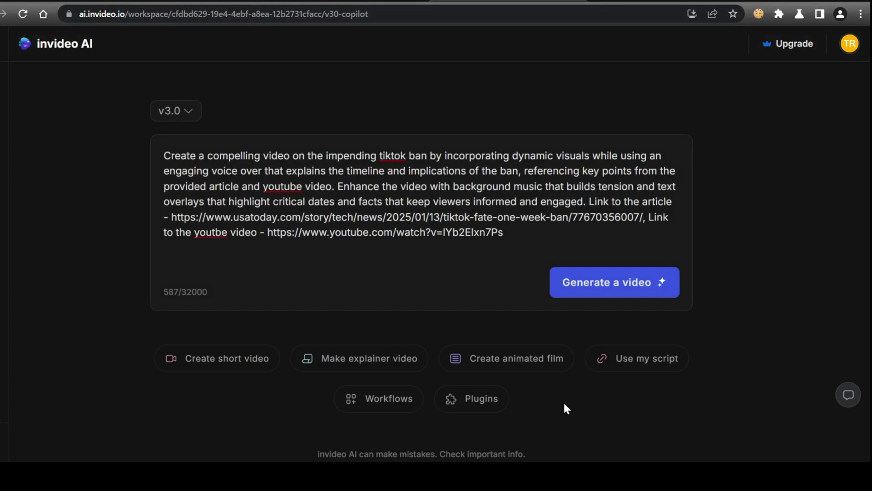
- Generate a 2.0-minute Stock Media YouTube video for the General Public audience
click(624, 290)
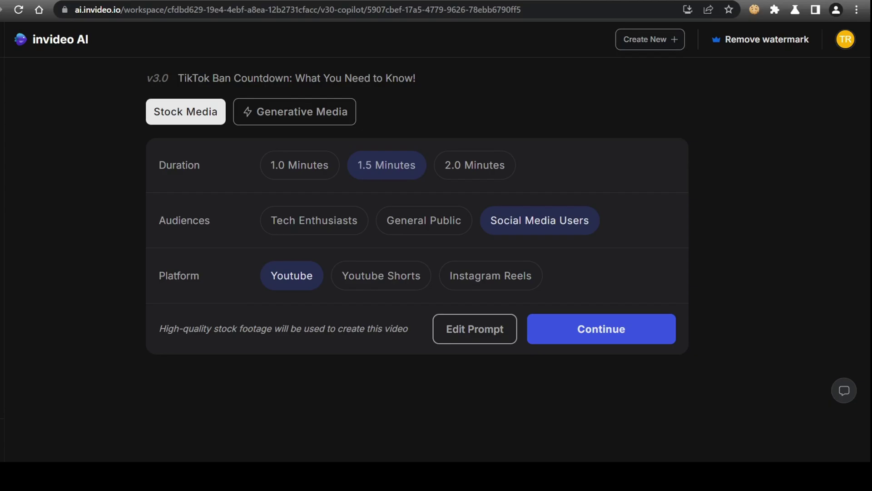
click(475, 168)
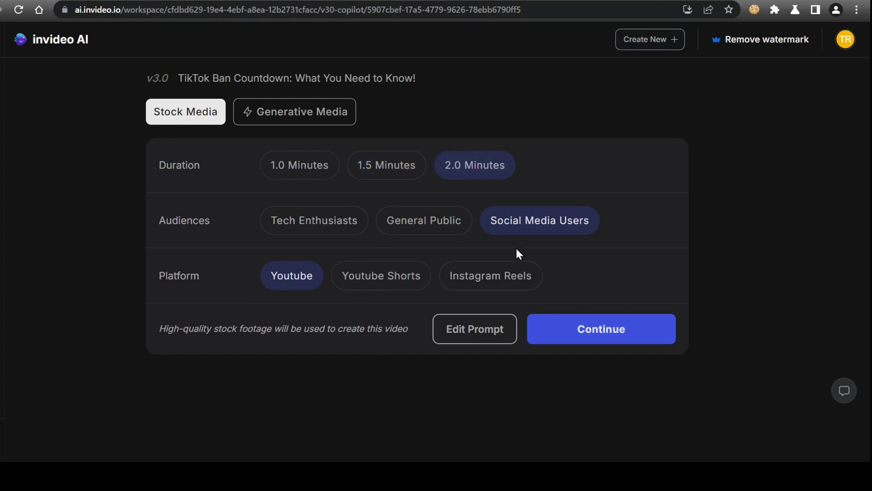
click(433, 225)
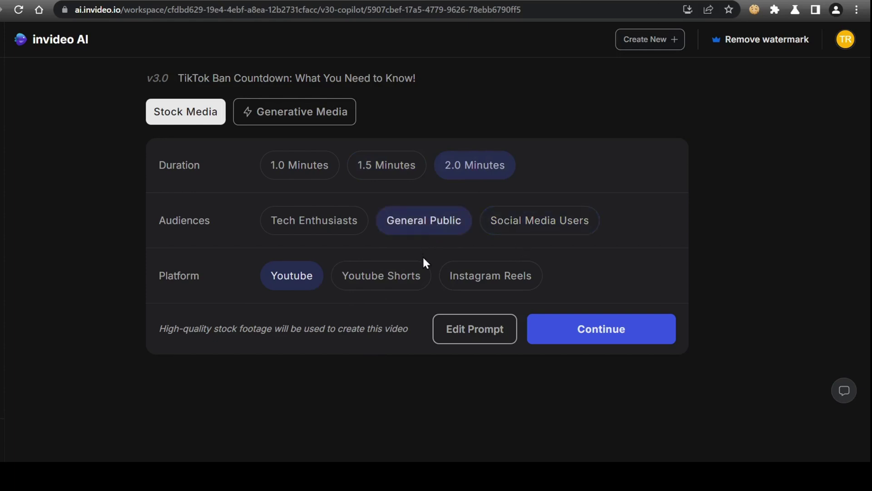
click(304, 114)
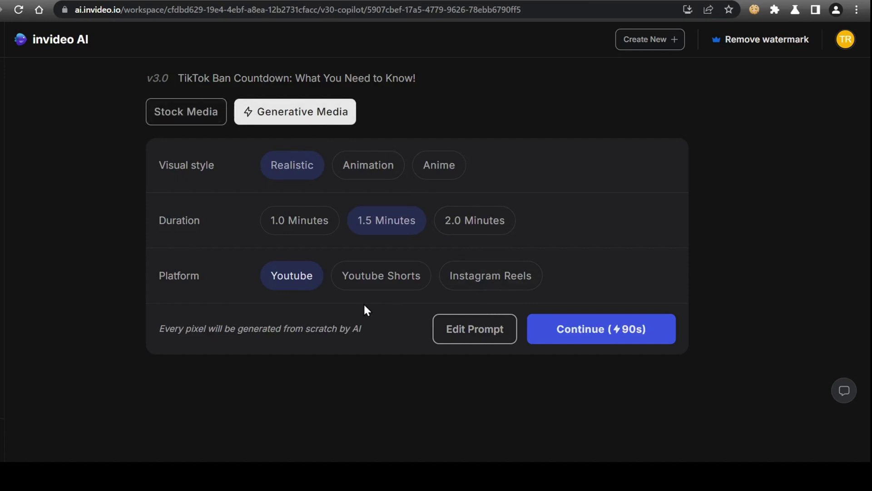
click(198, 121)
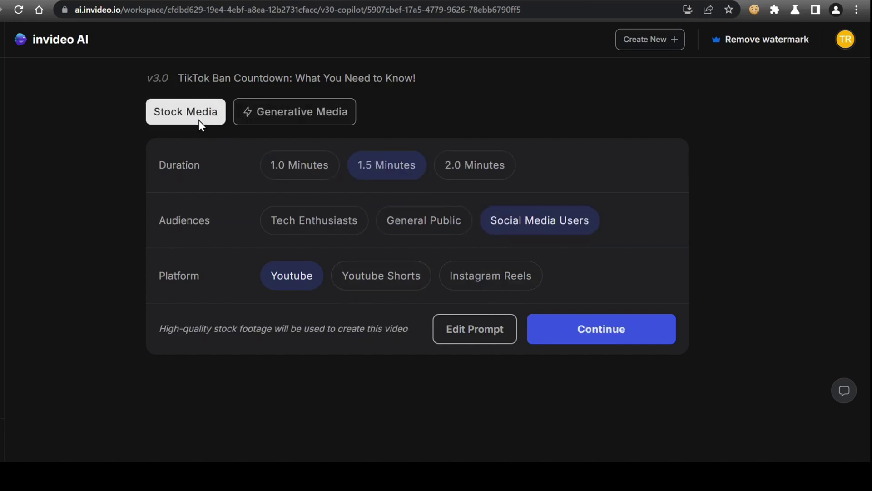
click(474, 174)
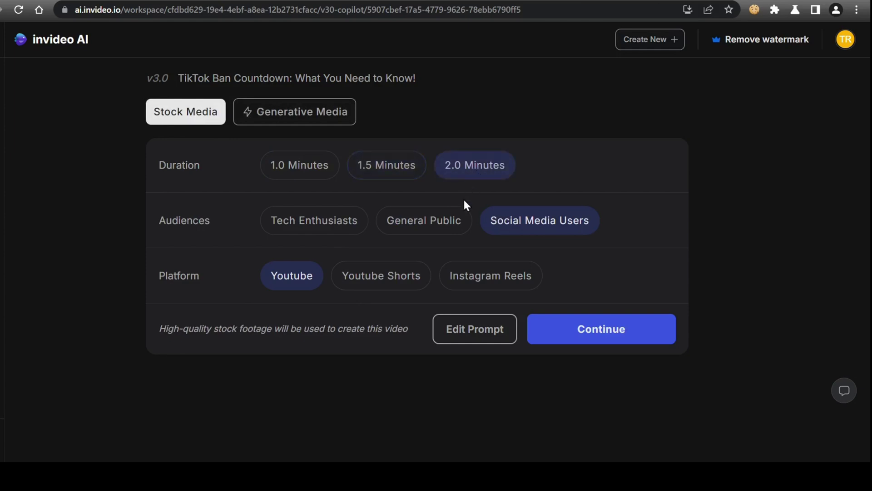
click(438, 229)
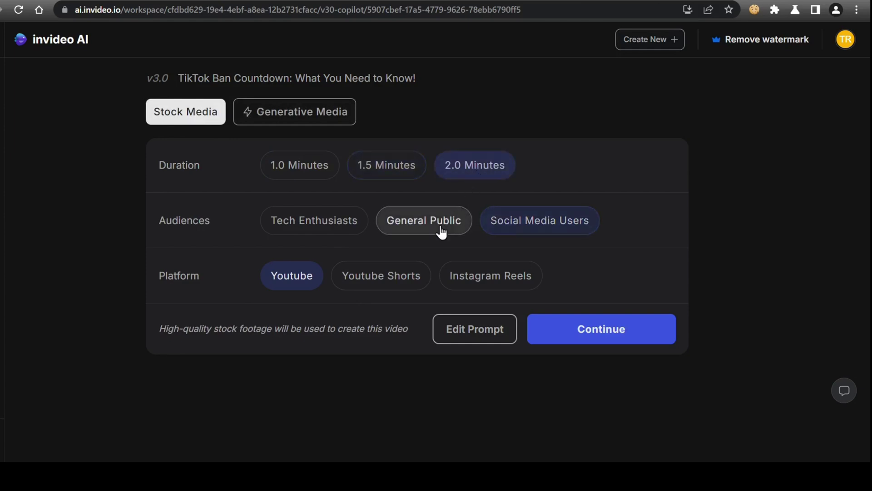
click(612, 337)
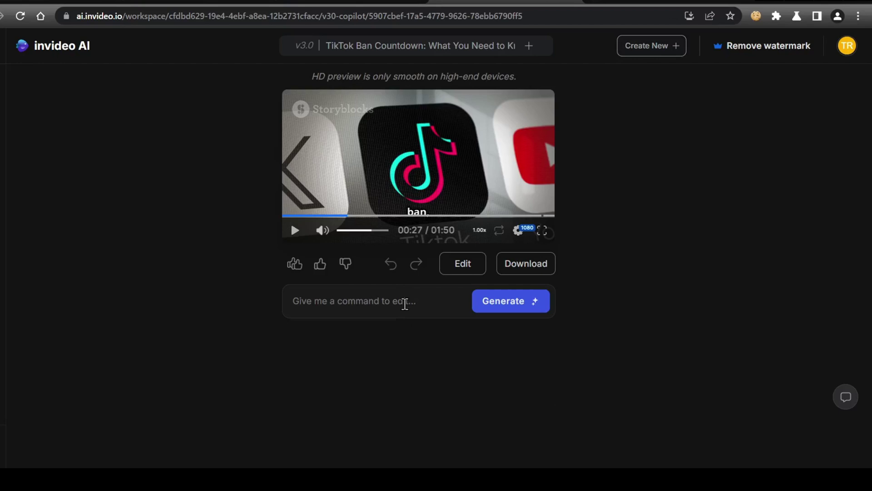
- Once the 1:50 TikTok Ban Countdown video is ready, view and dismiss the edit command suggestions
click(405, 302)
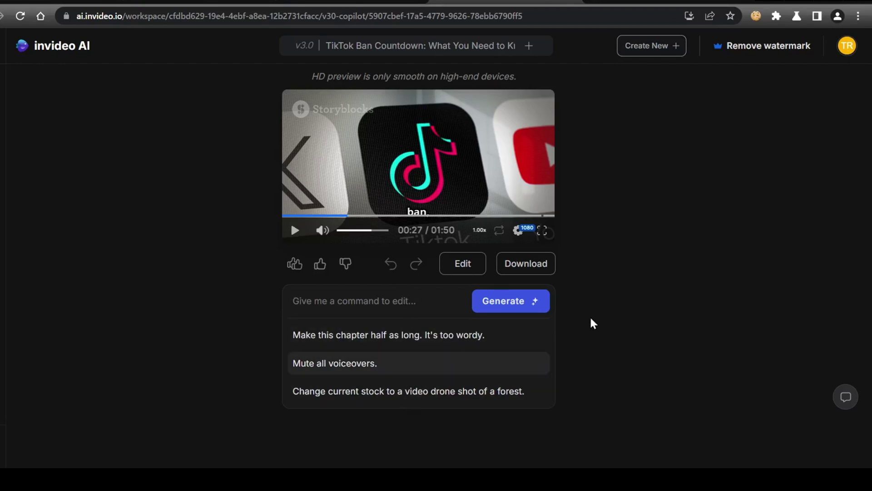
click(500, 288)
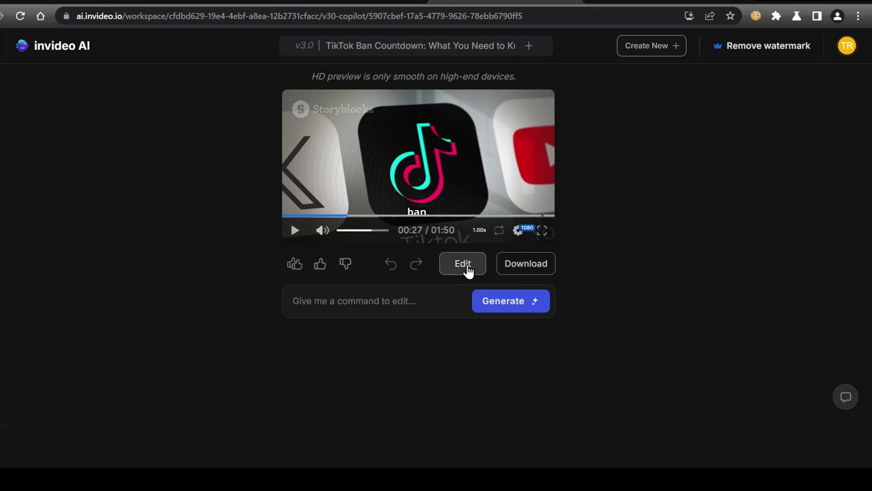
- Open the media editor and select the White House speech clip in media 6
click(468, 268)
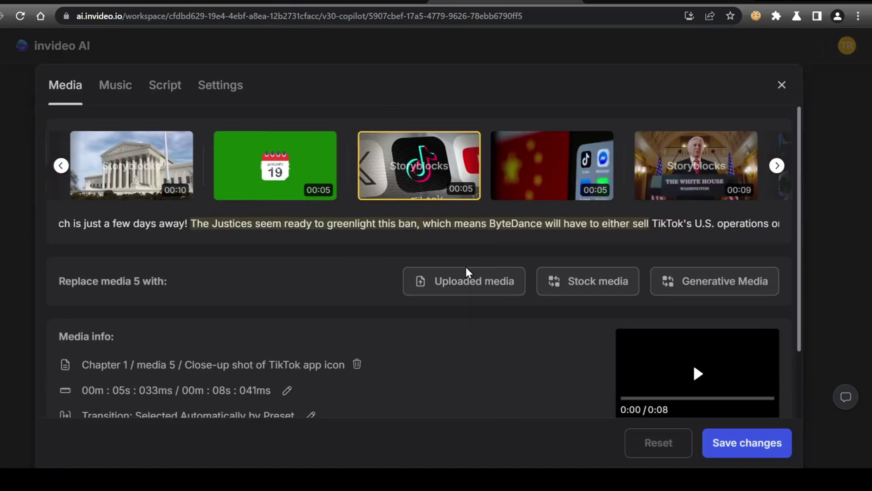
scroll(732, 261, down, 2)
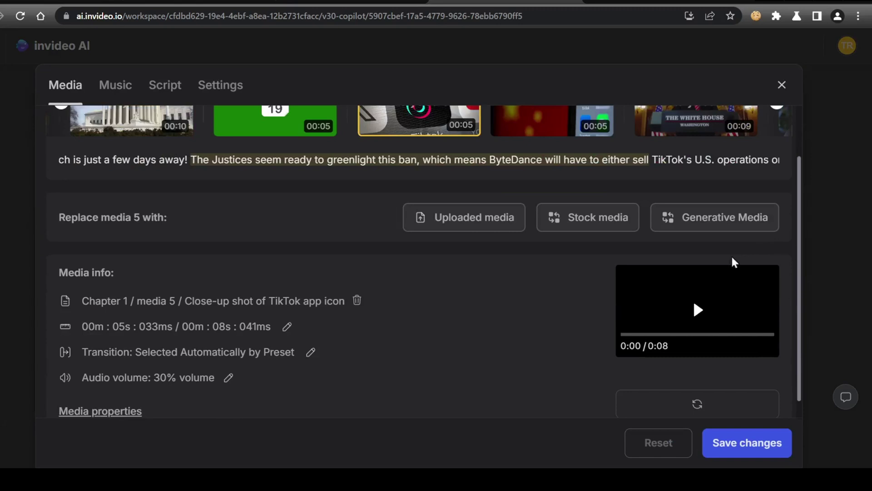
scroll(800, 241, down, 1)
scroll(799, 182, up, 2)
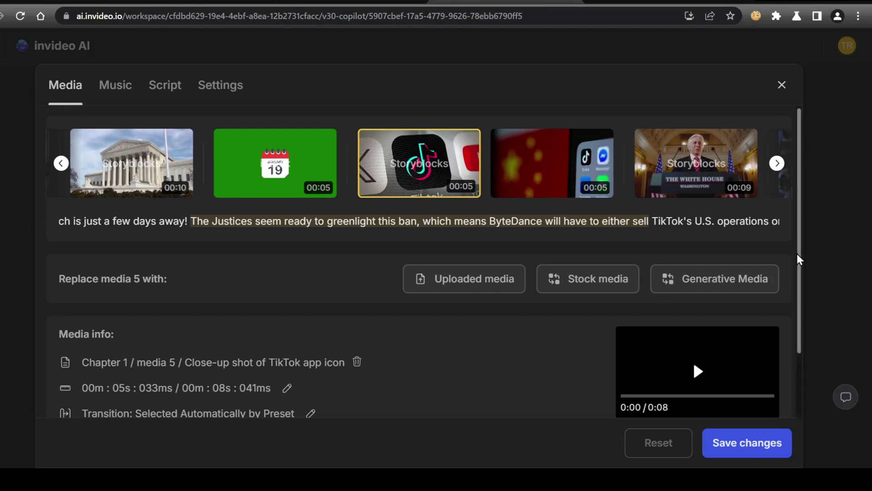
scroll(800, 266, down, 1)
scroll(800, 268, up, 1)
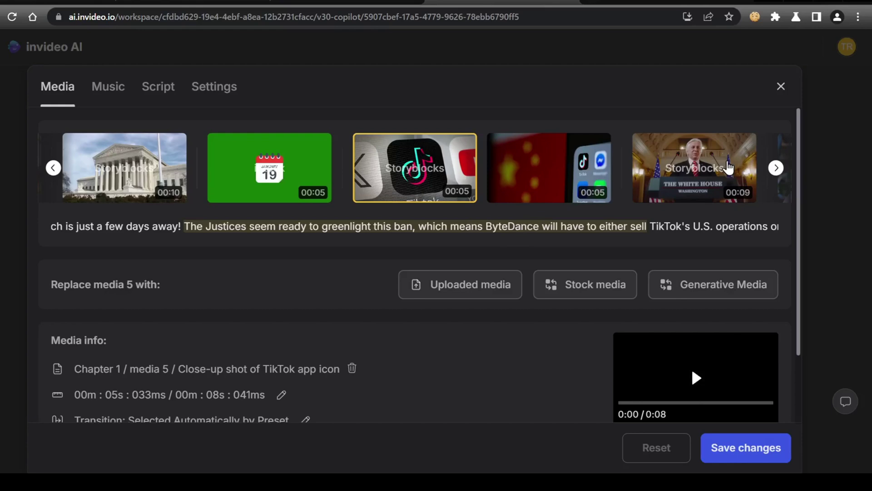
click(733, 182)
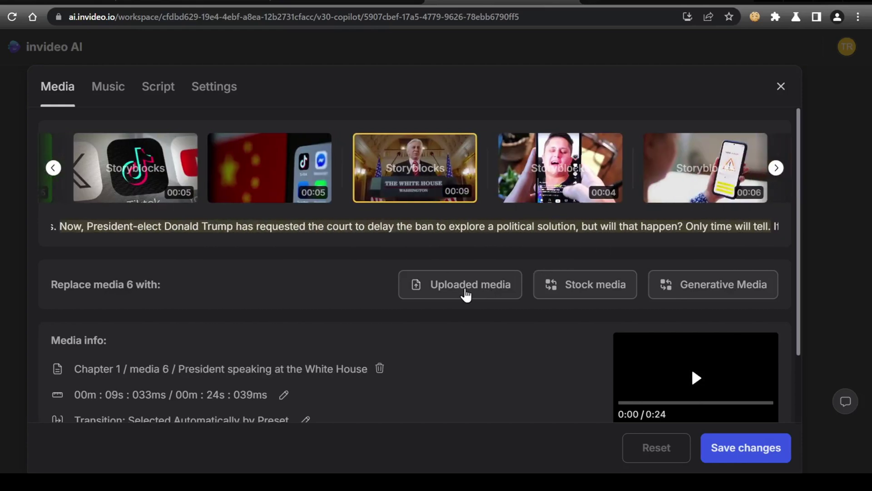
- Swap it for the stock 'Smartphone displaying the TikTok app' clip and apply the change
click(463, 291)
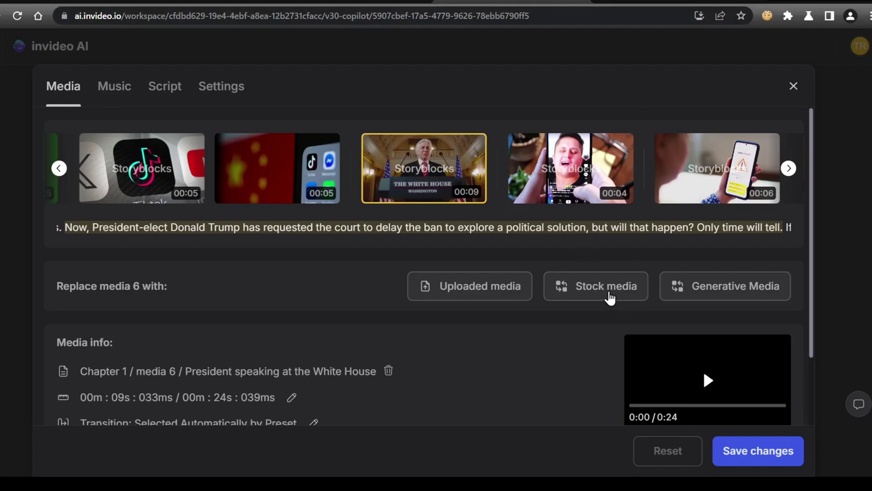
click(610, 297)
scroll(609, 296, down, 3)
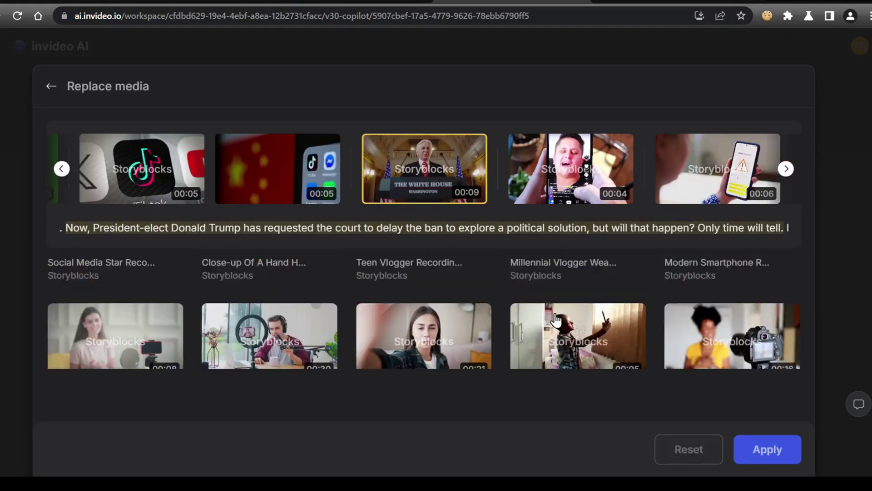
scroll(555, 314, down, 5)
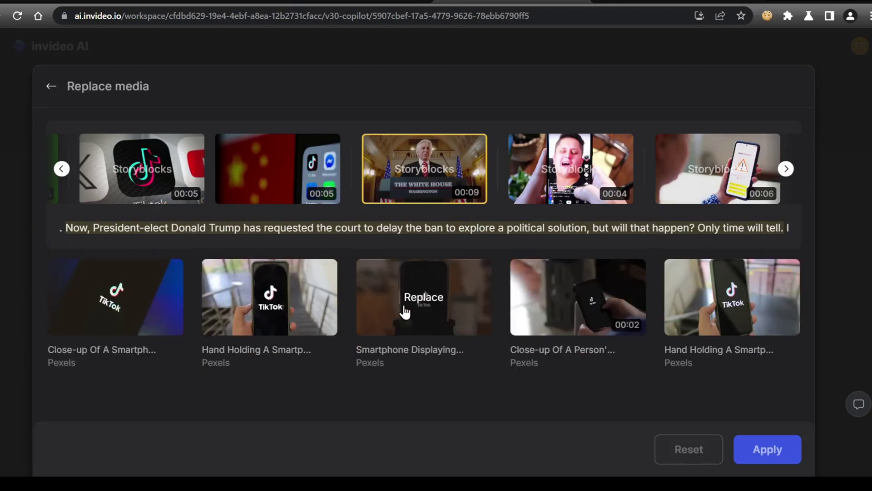
click(447, 315)
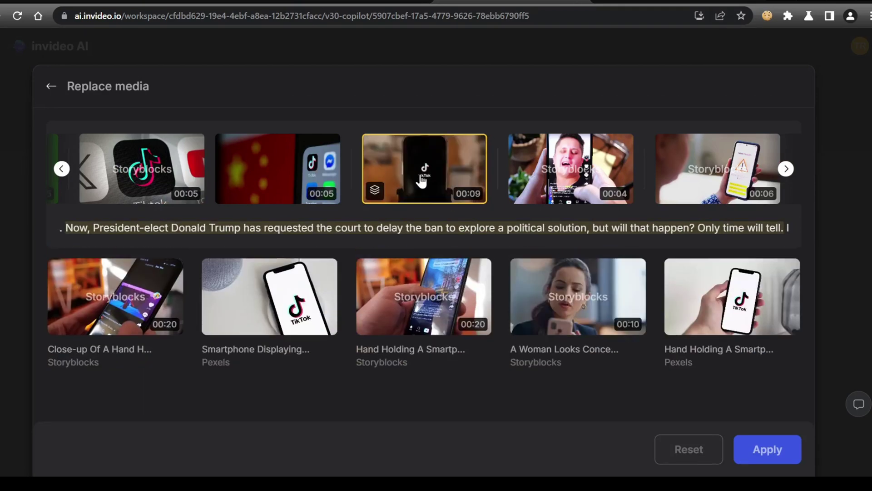
scroll(588, 312, down, 3)
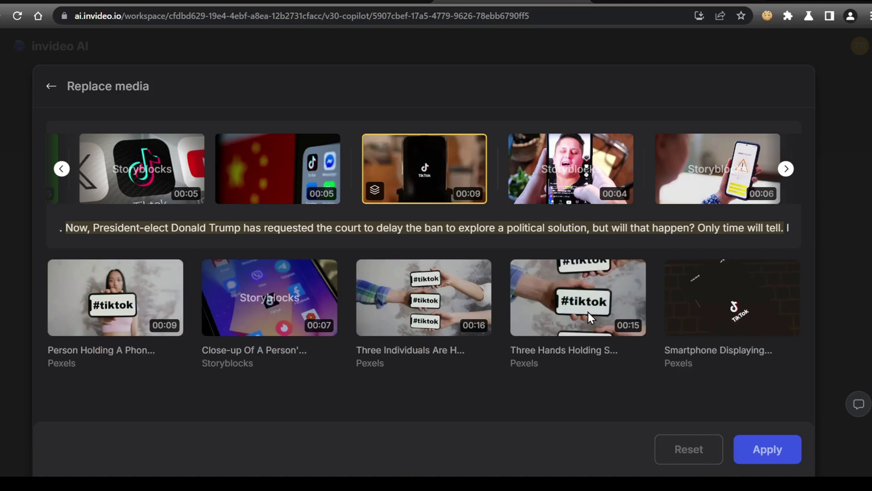
scroll(588, 312, down, 3)
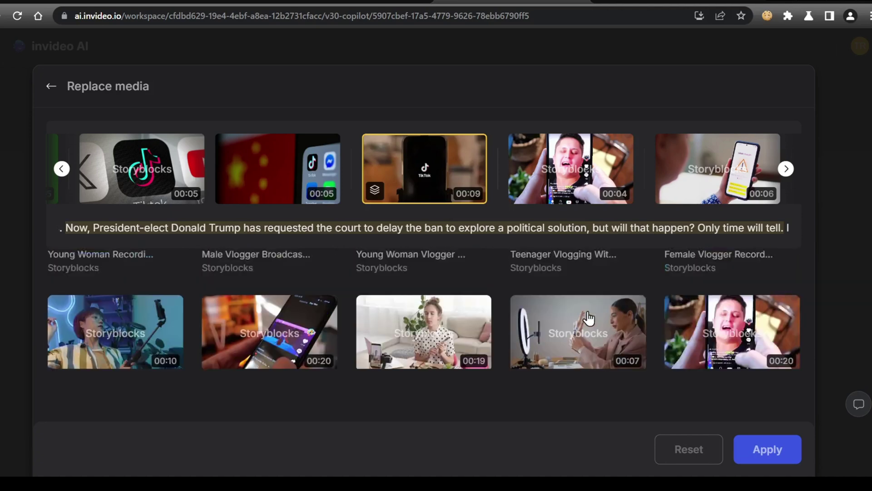
click(767, 449)
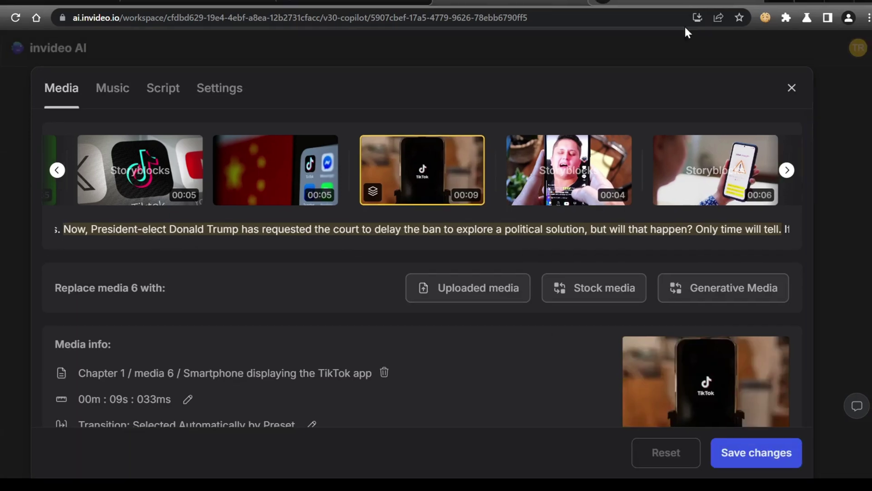
- Browse the stock music library and preview the Tense Situation track
click(112, 89)
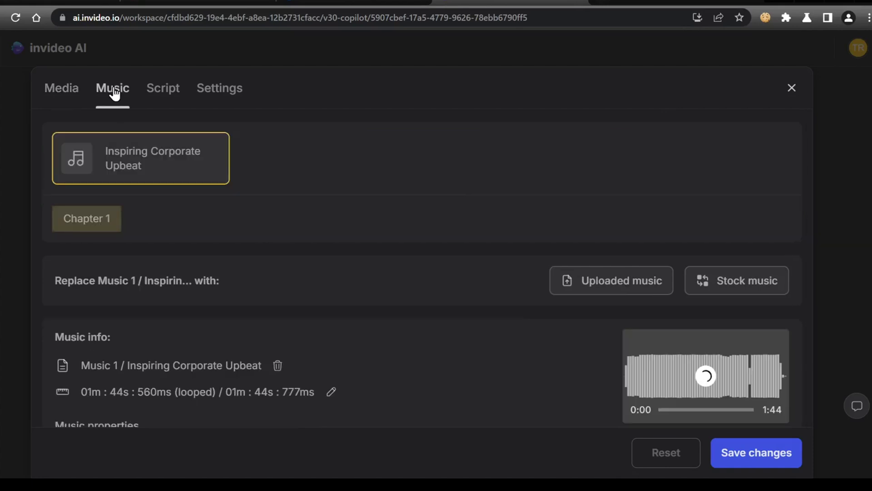
scroll(810, 236, down, 2)
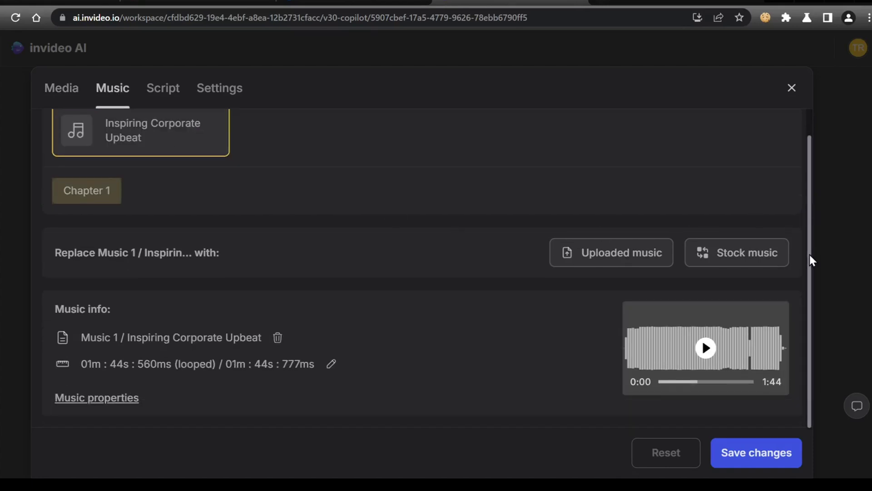
click(739, 256)
scroll(468, 268, down, 5)
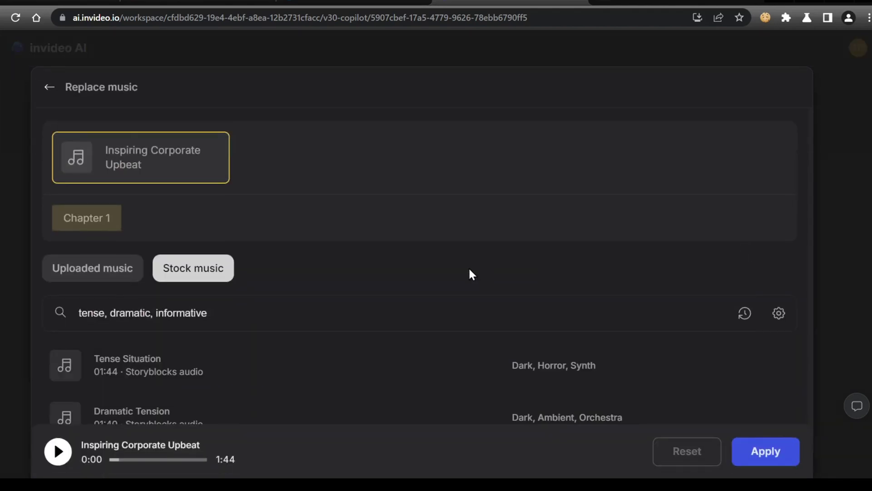
scroll(339, 327, up, 3)
scroll(376, 325, down, 2)
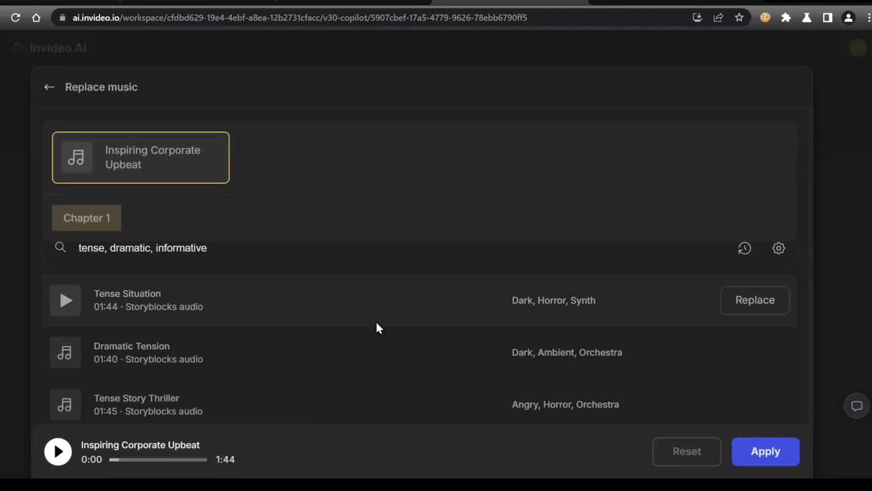
click(64, 300)
click(65, 303)
scroll(451, 362, down, 10)
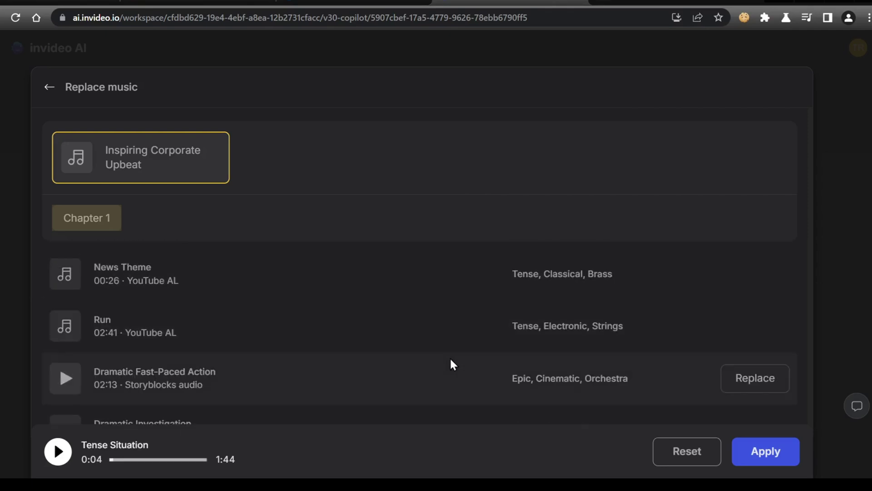
- Preview Dramatic Fast-Paced Action and News Theme, then replace the music with Tense Disturbance
click(66, 379)
scroll(639, 364, up, 2)
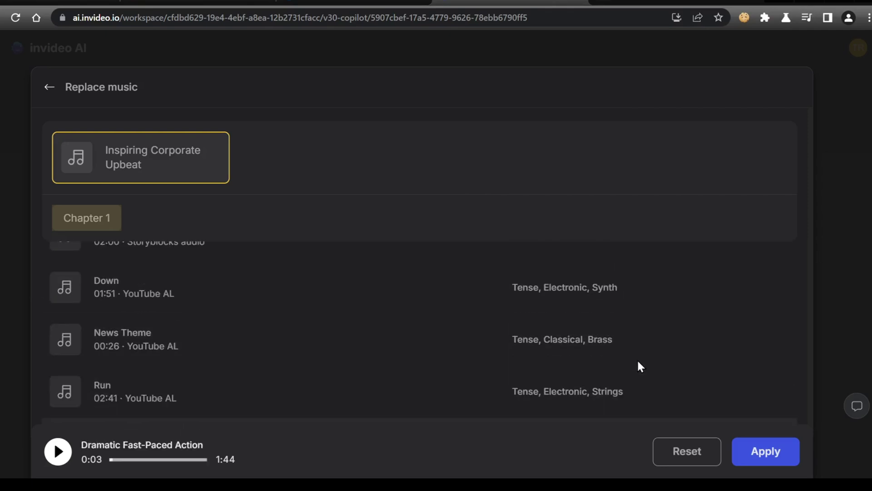
click(64, 339)
click(64, 338)
scroll(636, 354, down, 5)
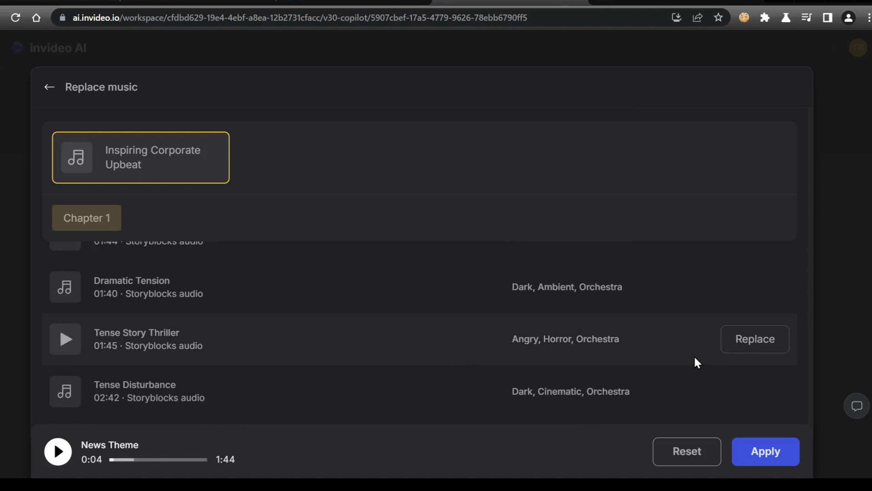
click(755, 395)
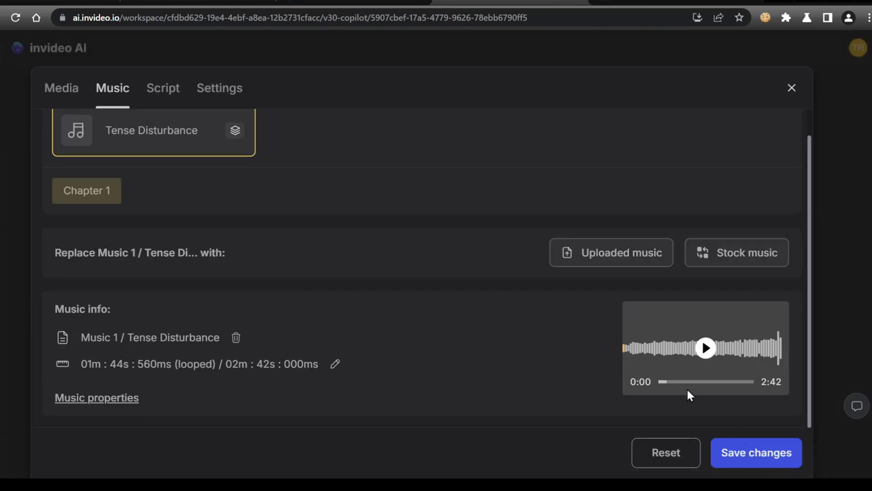
scroll(269, 192, up, 1)
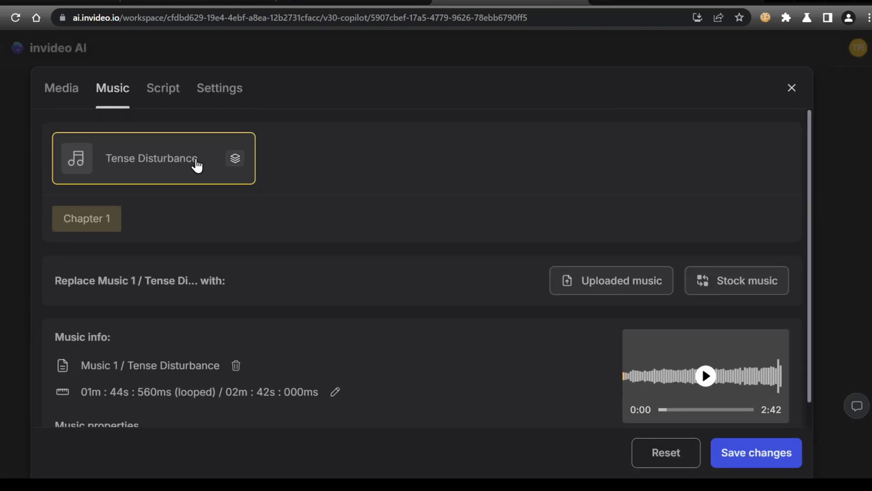
click(168, 93)
click(555, 272)
click(780, 462)
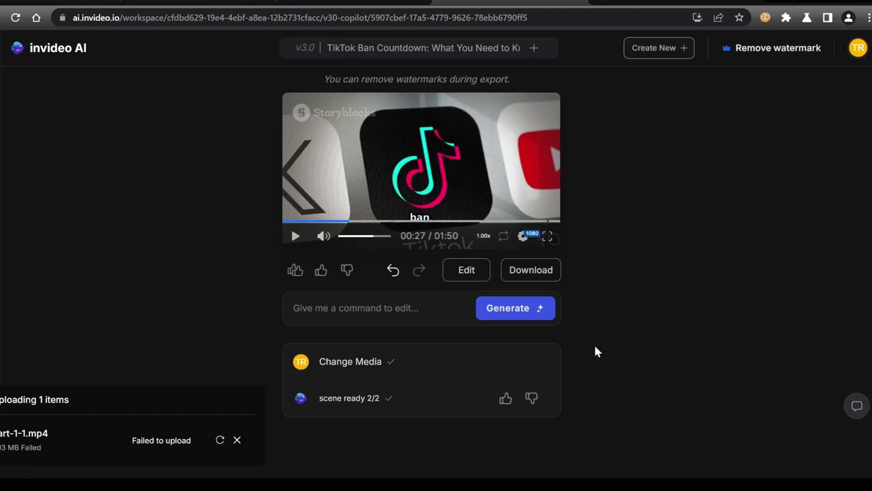
click(470, 281)
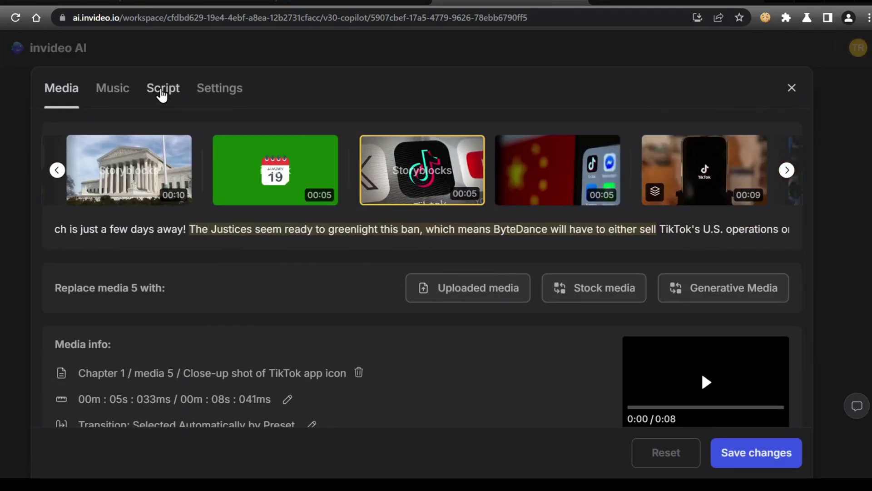
click(164, 90)
drag(807, 150, 811, 127)
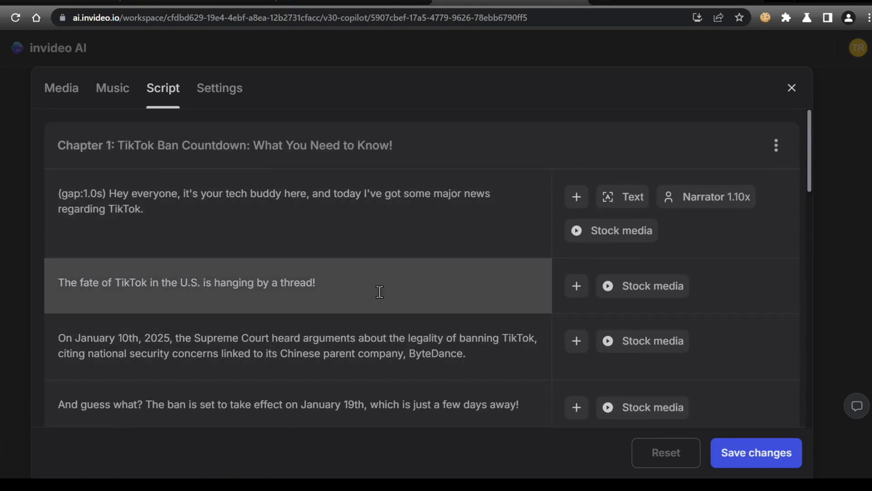
text(Hello Youtube!)
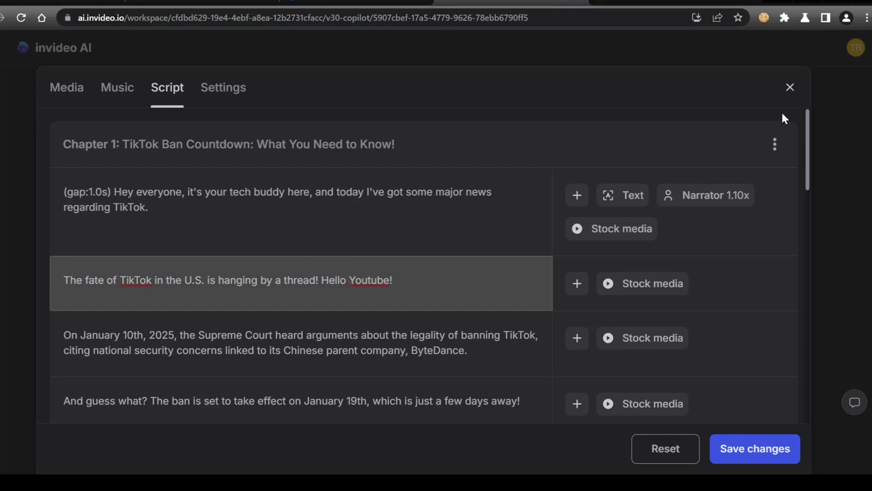
click(790, 87)
click(463, 273)
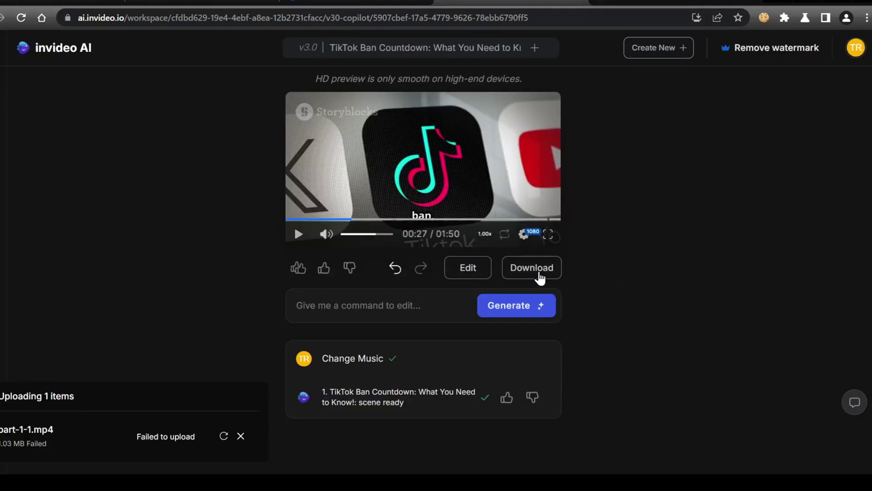
- Export the video at 1080p with Stock Watermarks and Normal invideo AI branding
click(240, 436)
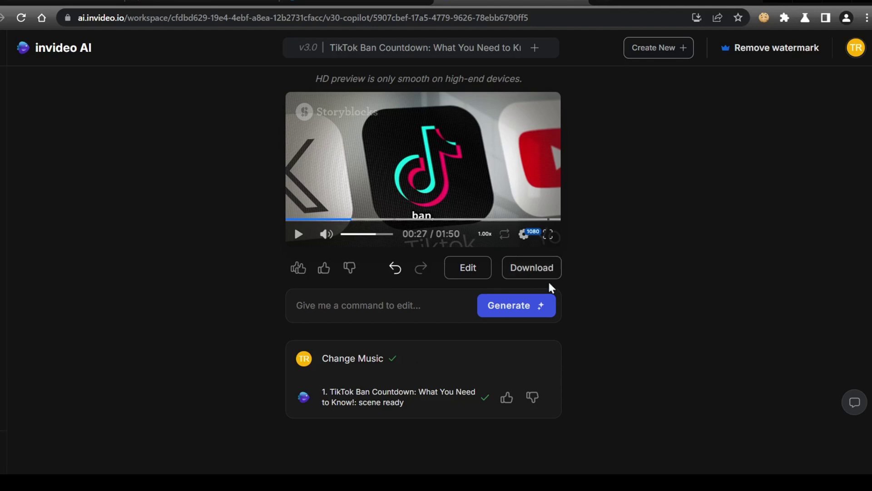
click(543, 271)
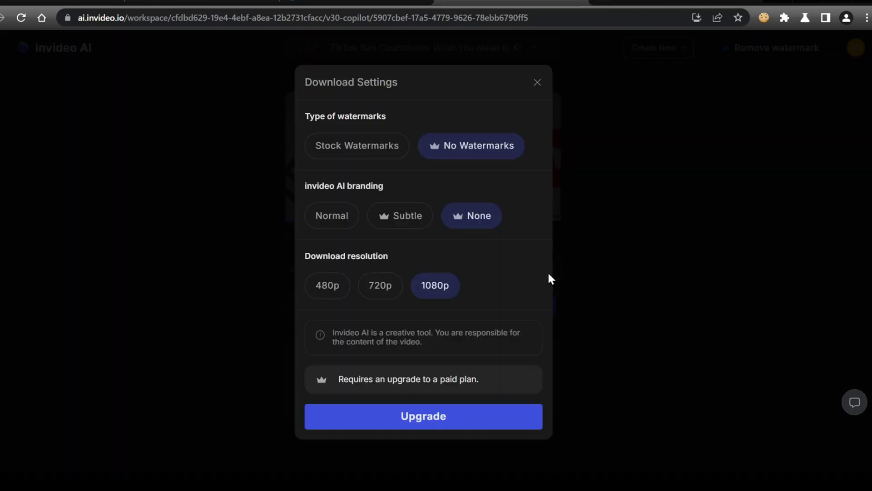
click(362, 149)
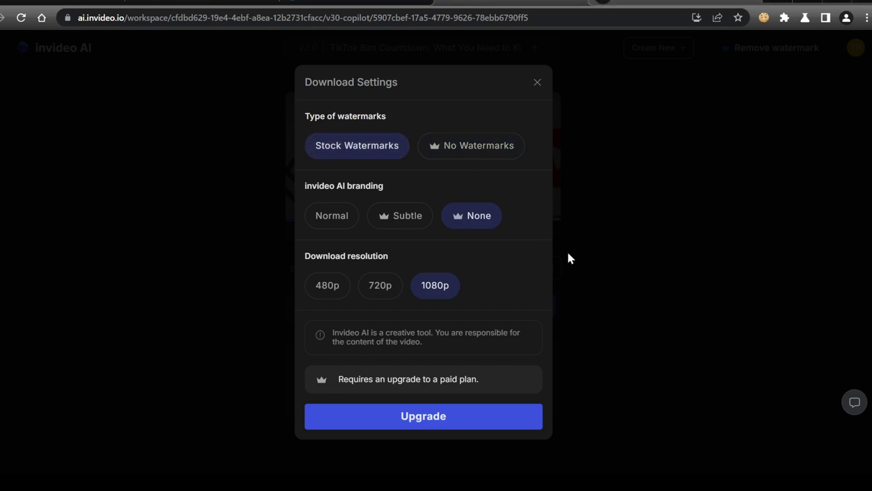
click(347, 220)
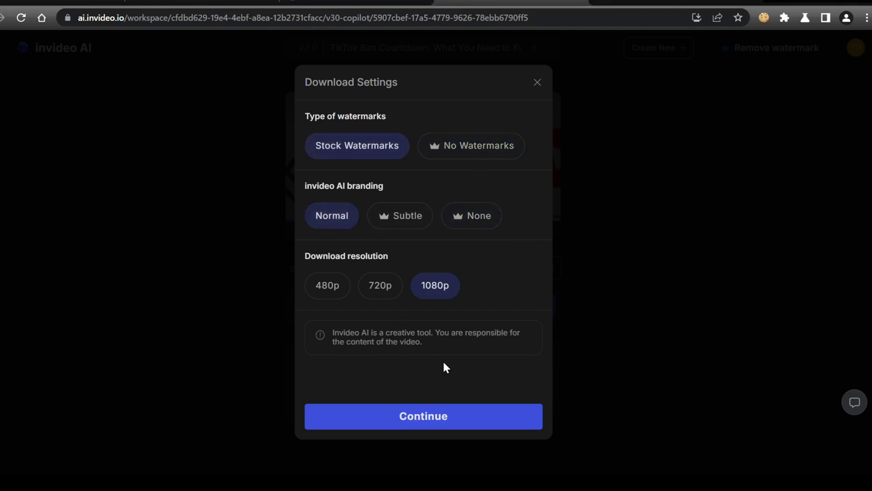
click(449, 427)
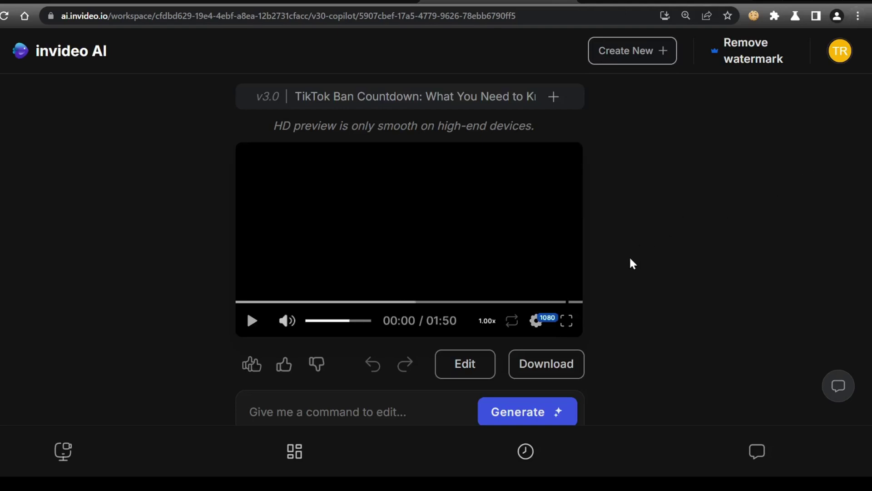
- Play the TikTok Ban Countdown preview up to about 00:26, the TikTok logo shot
click(252, 320)
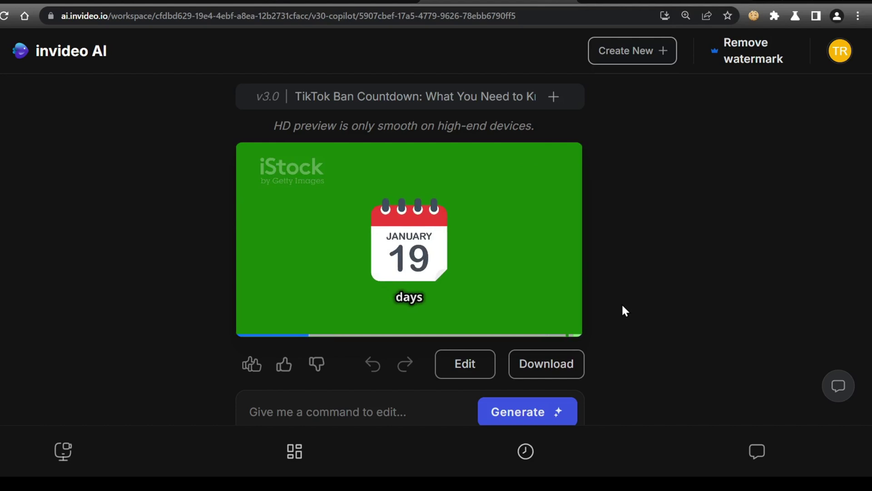
mouse_move(538, 287)
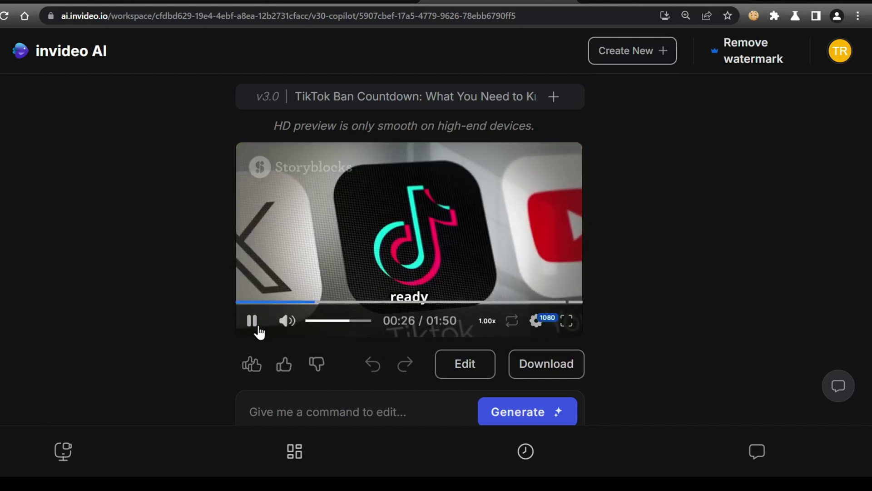